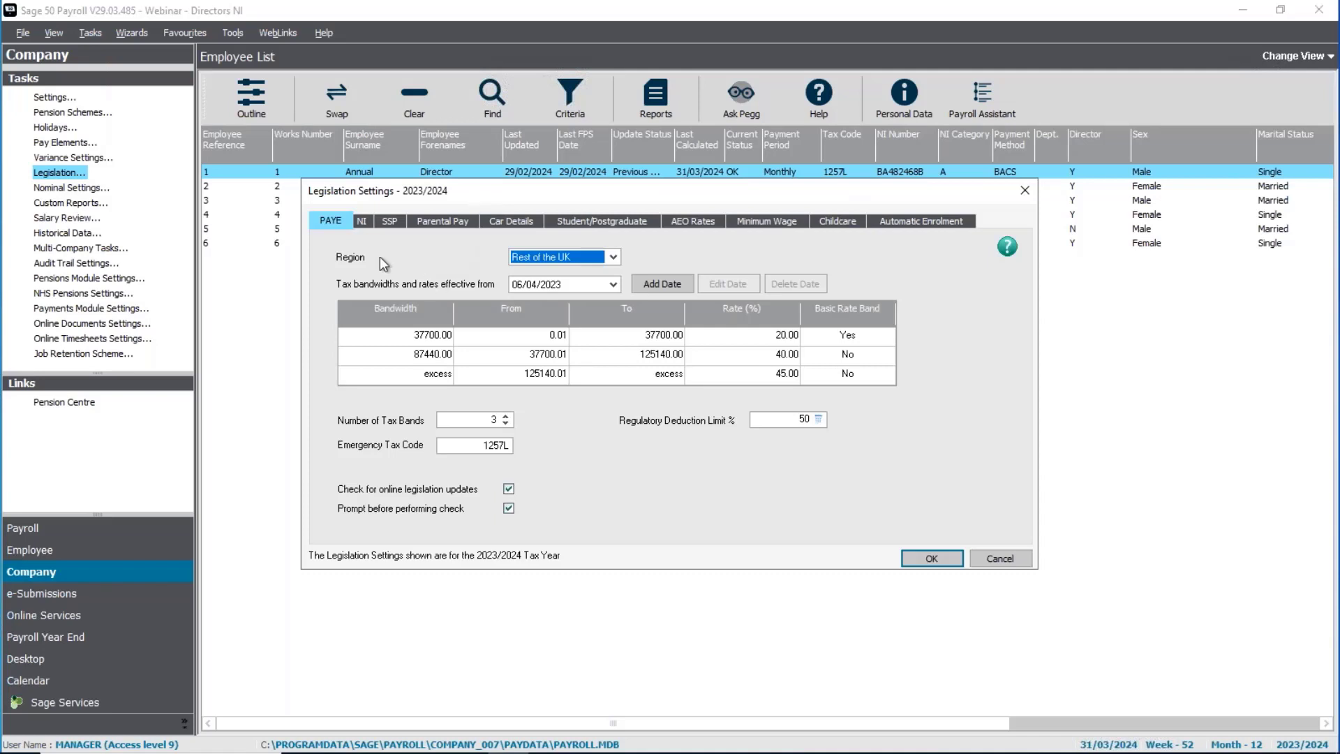
Step: Compare the employees' National Insurance rates effective from 06/04/2023 and 06/01/2024 in the legislation settings
left_click(363, 222)
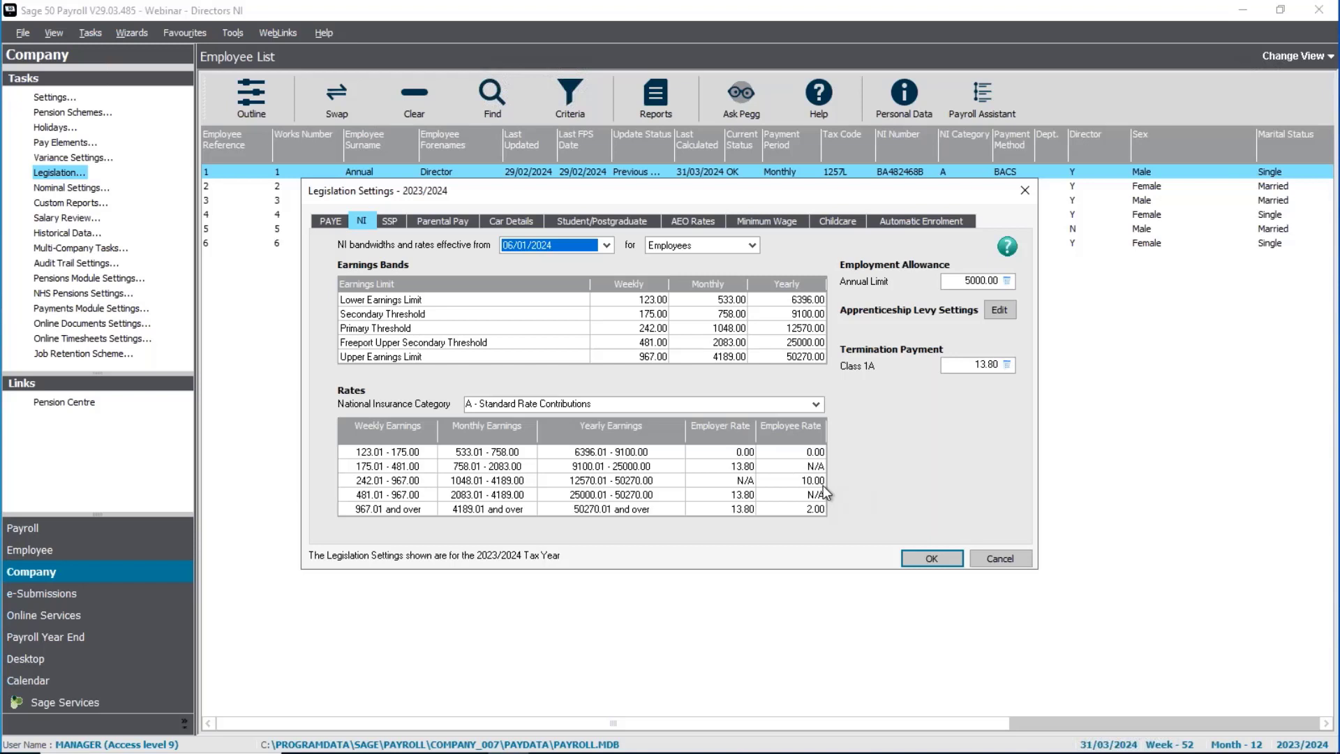
left_click(585, 243)
left_click(551, 259)
left_click(560, 239)
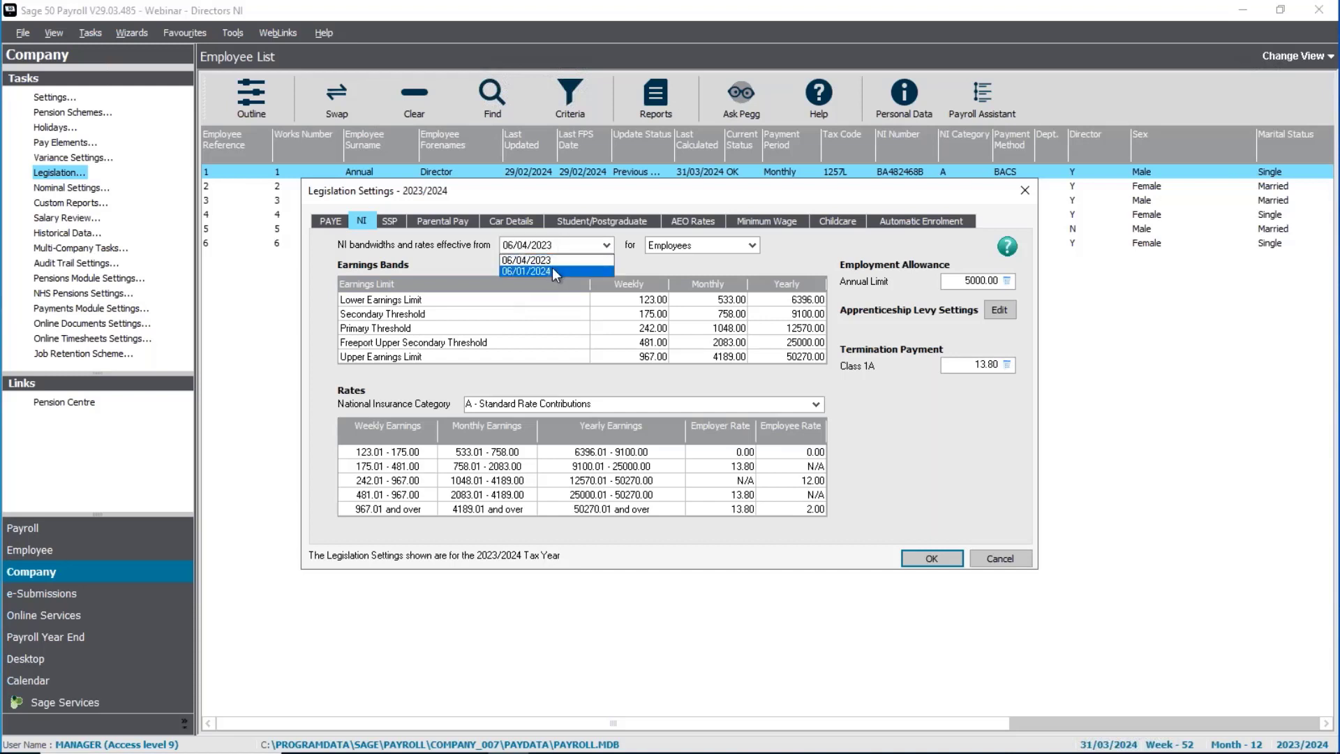
left_click(551, 266)
Step: Compare the directors' National Insurance rates effective from 06/01/2024 and 06/04/2023, and close the legislation settings
left_click(681, 245)
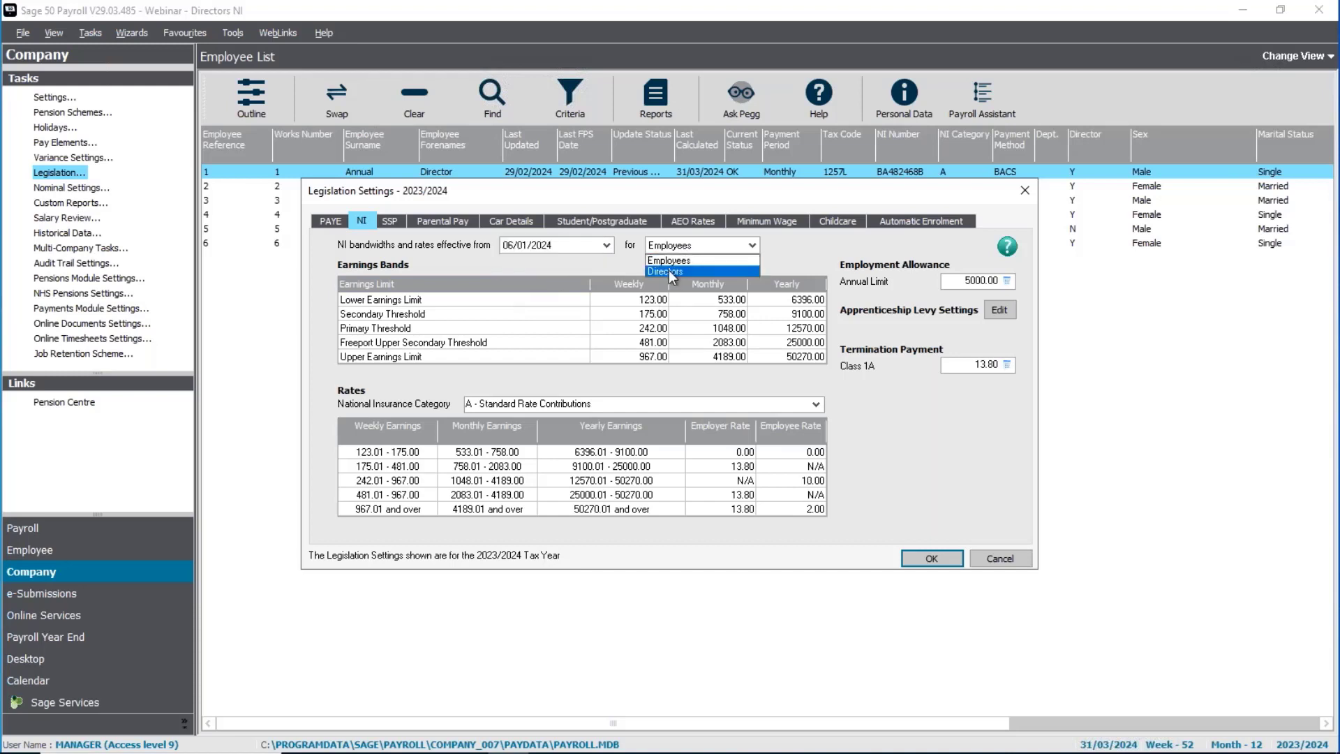
left_click(668, 272)
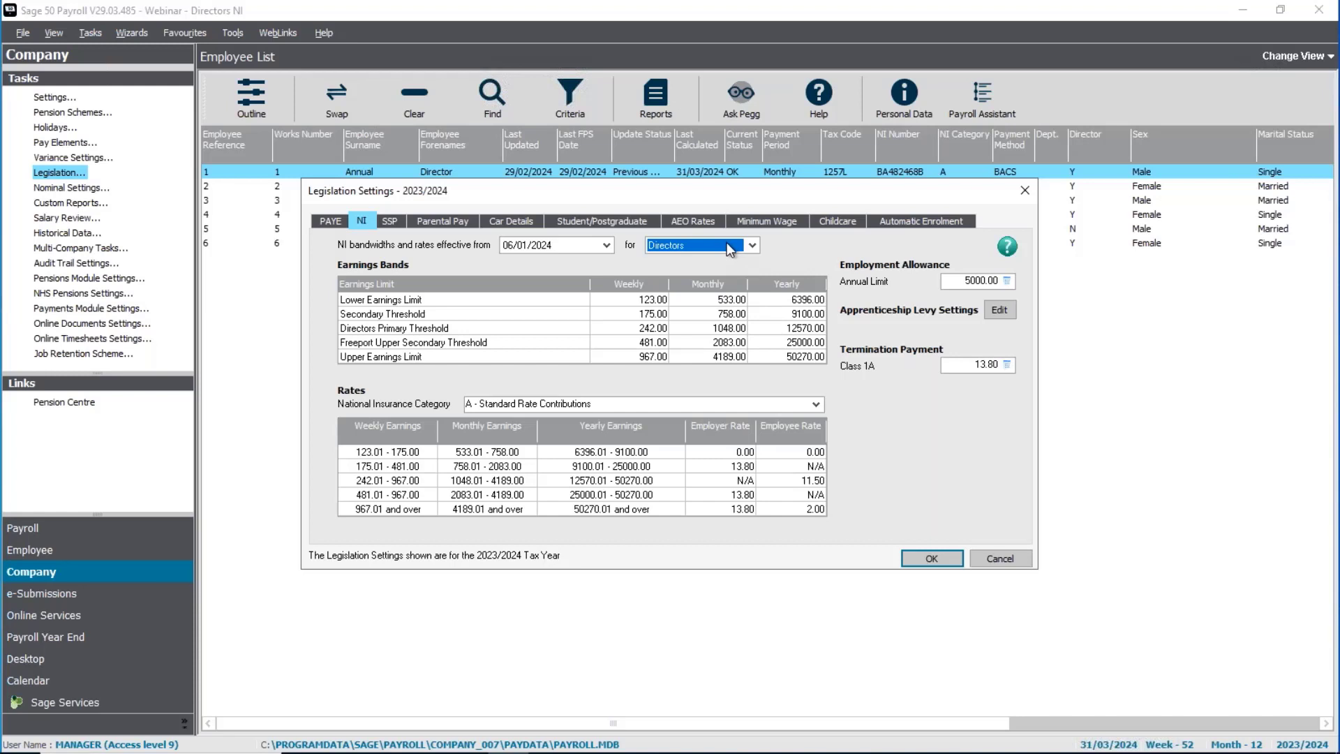
left_click(606, 244)
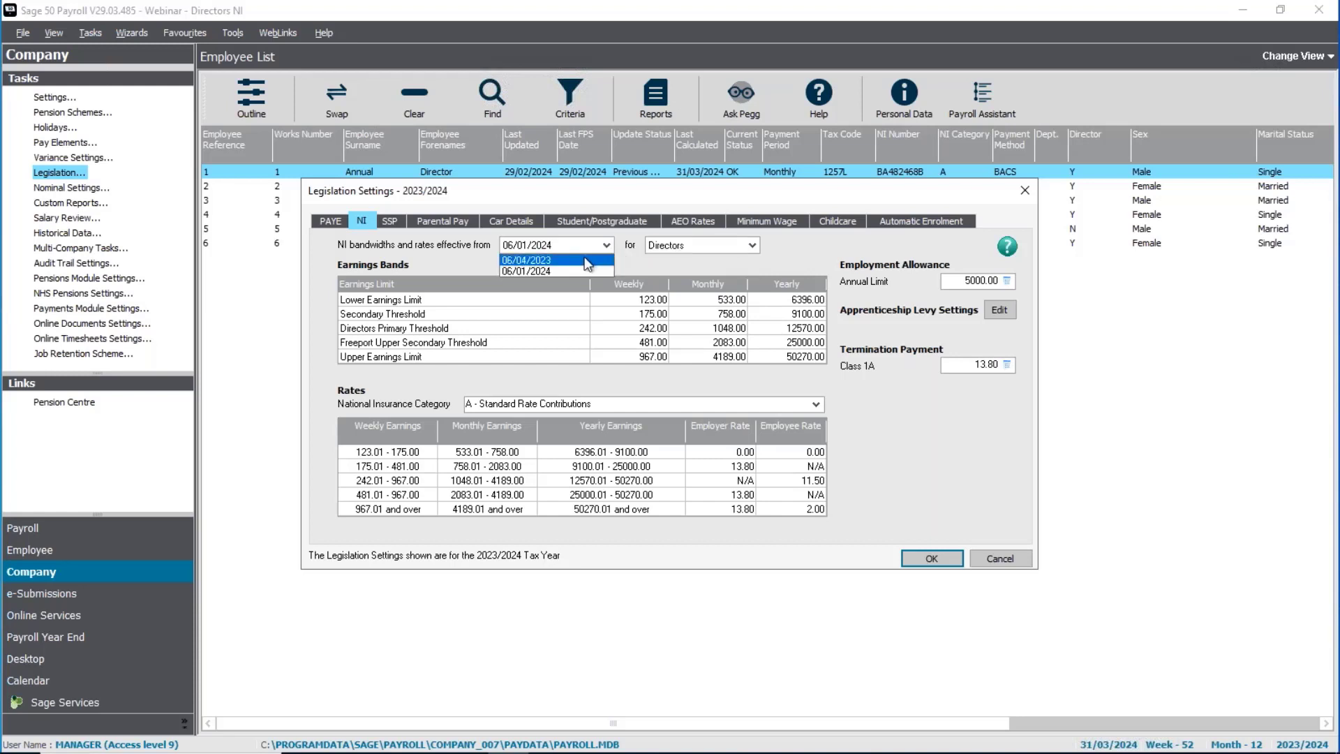
left_click(588, 261)
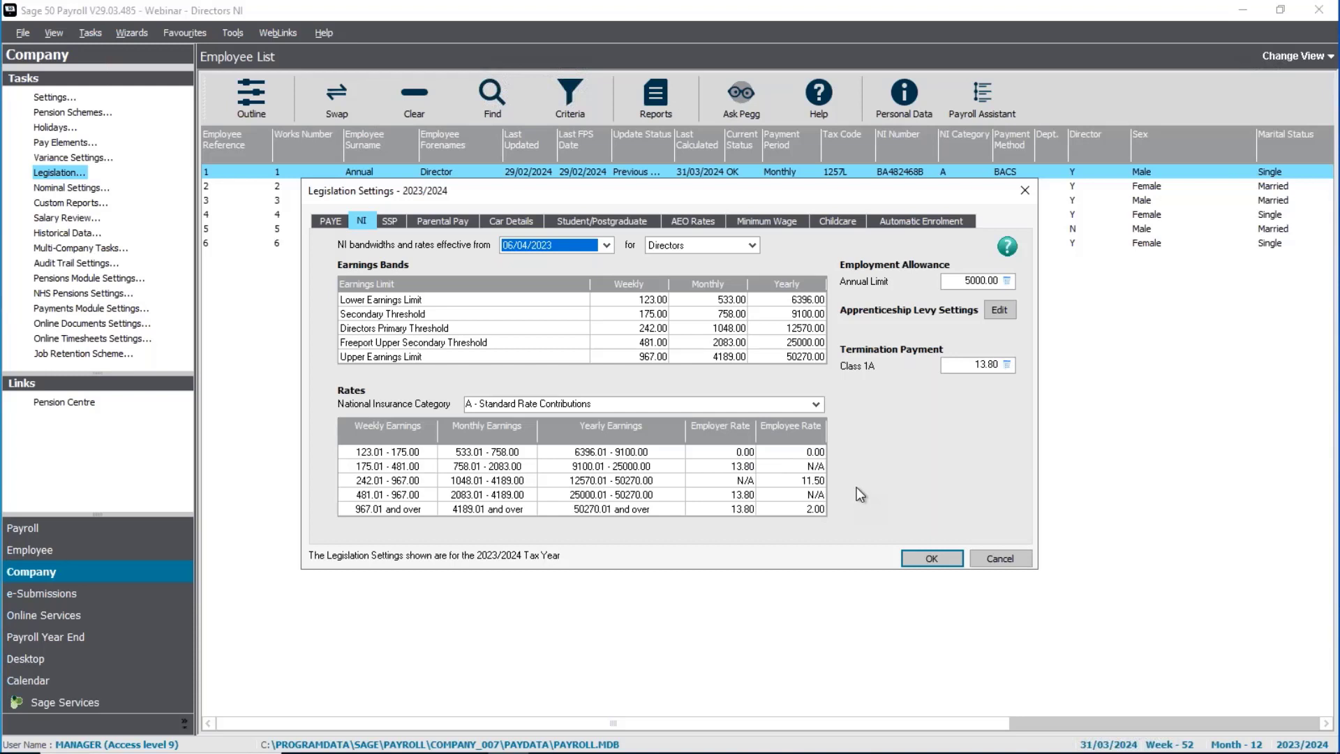
left_click(605, 245)
left_click(537, 269)
left_click(928, 558)
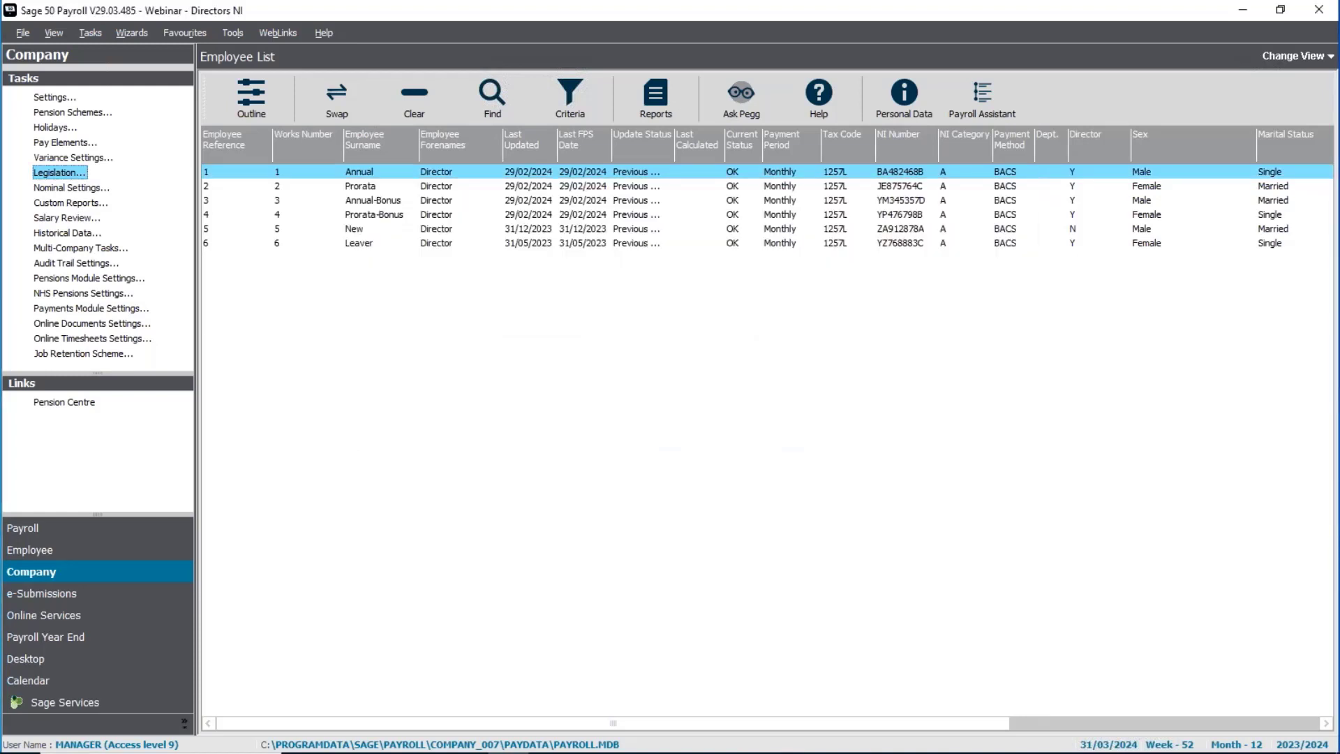
Step: Select the Annual and Prorata directors in the payroll employee list and review the payment history in both records
mouse_move(20, 752)
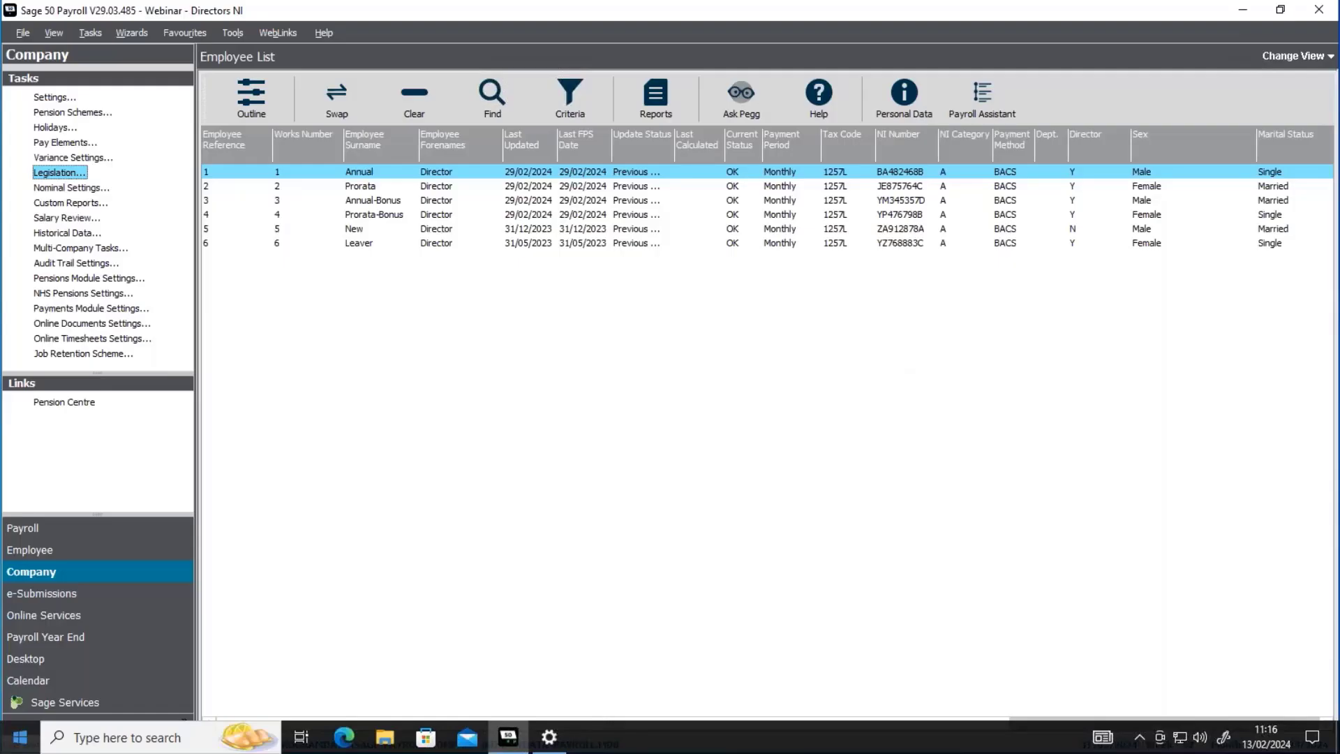
left_click(42, 528)
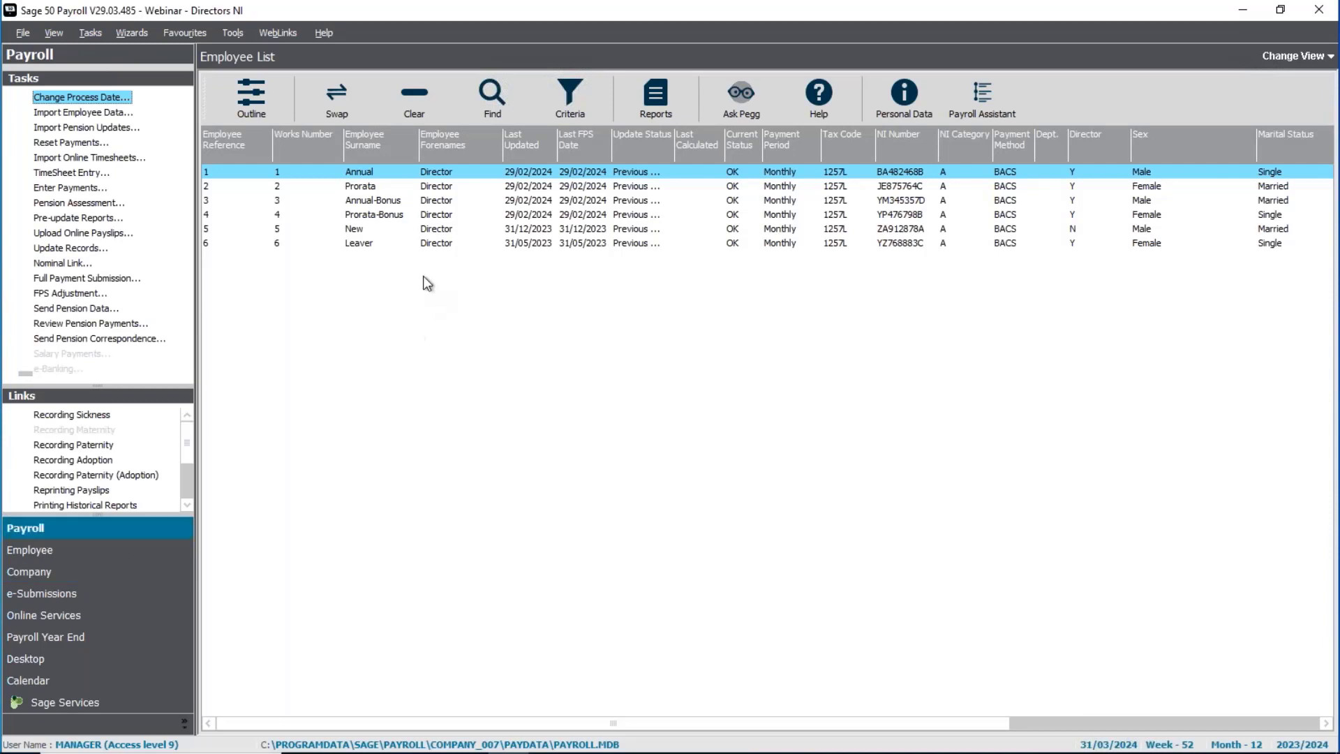
left_click(380, 187, "ctrl")
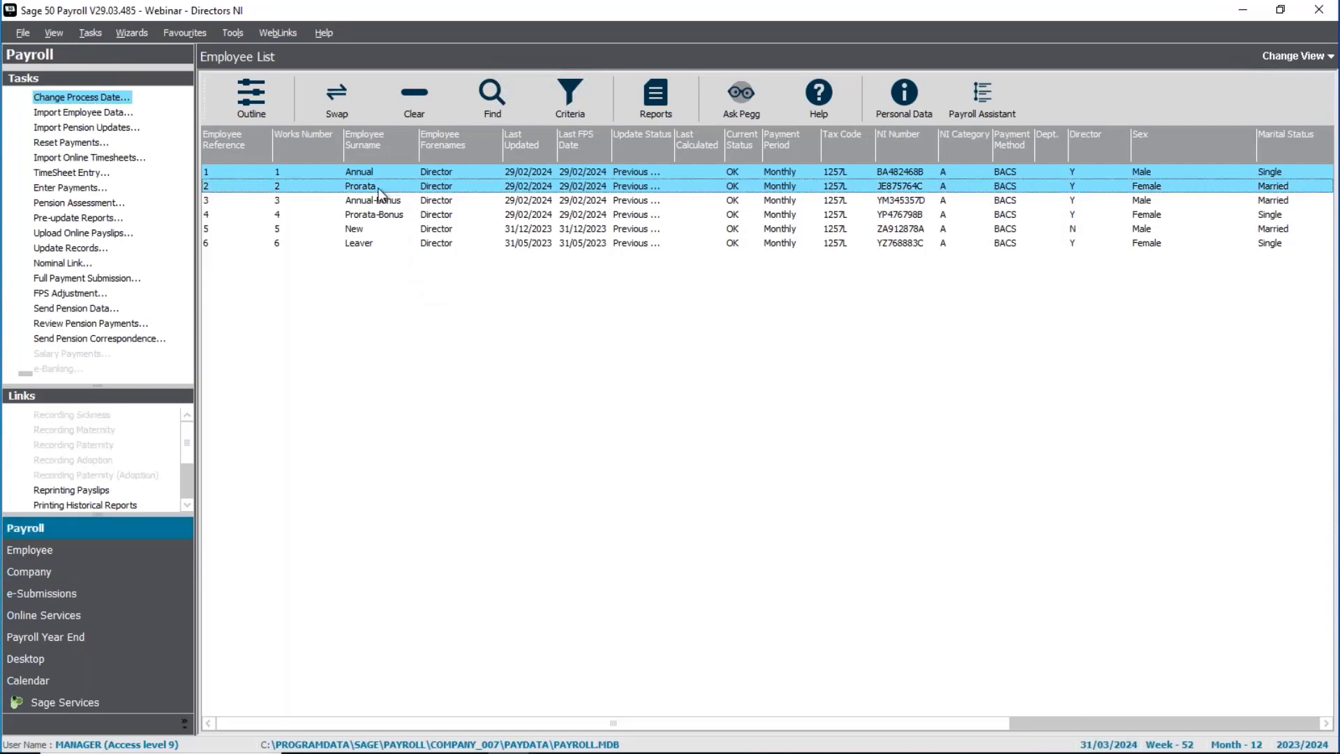
right_click(439, 192)
left_click(496, 243)
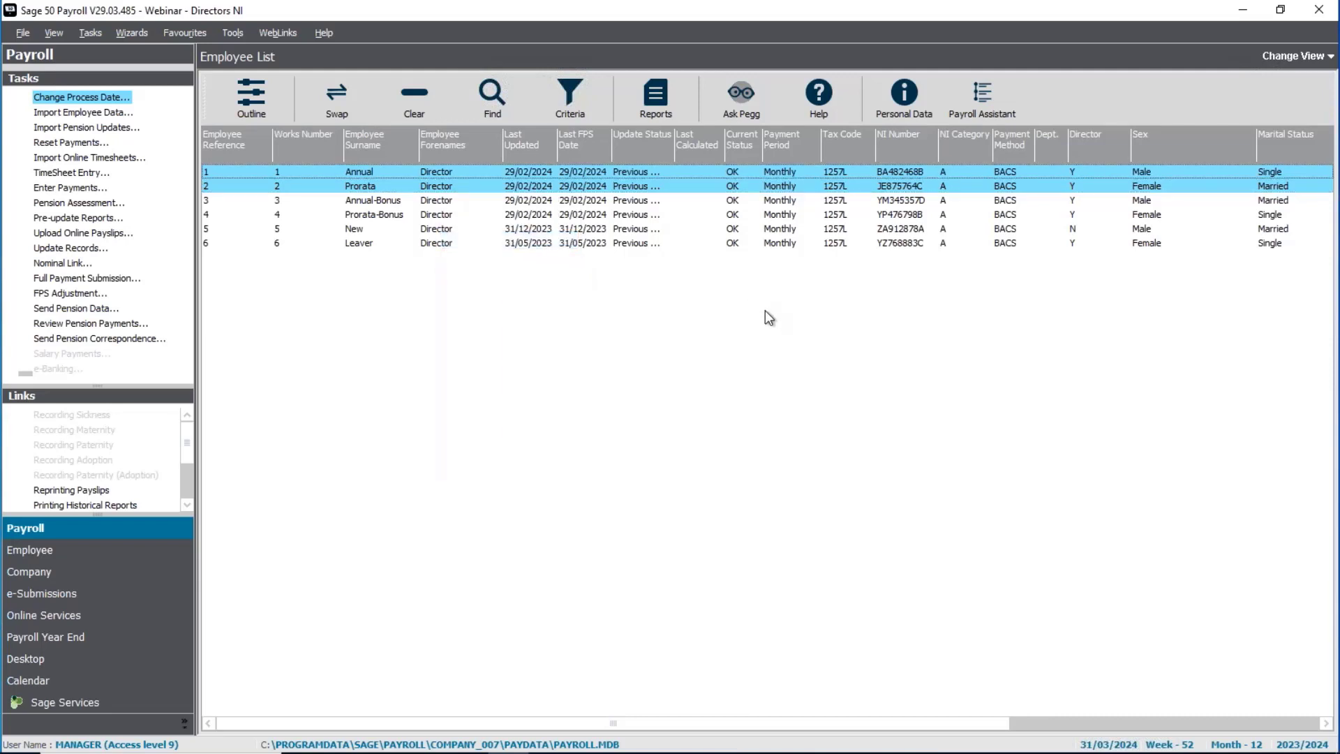
left_click(821, 239)
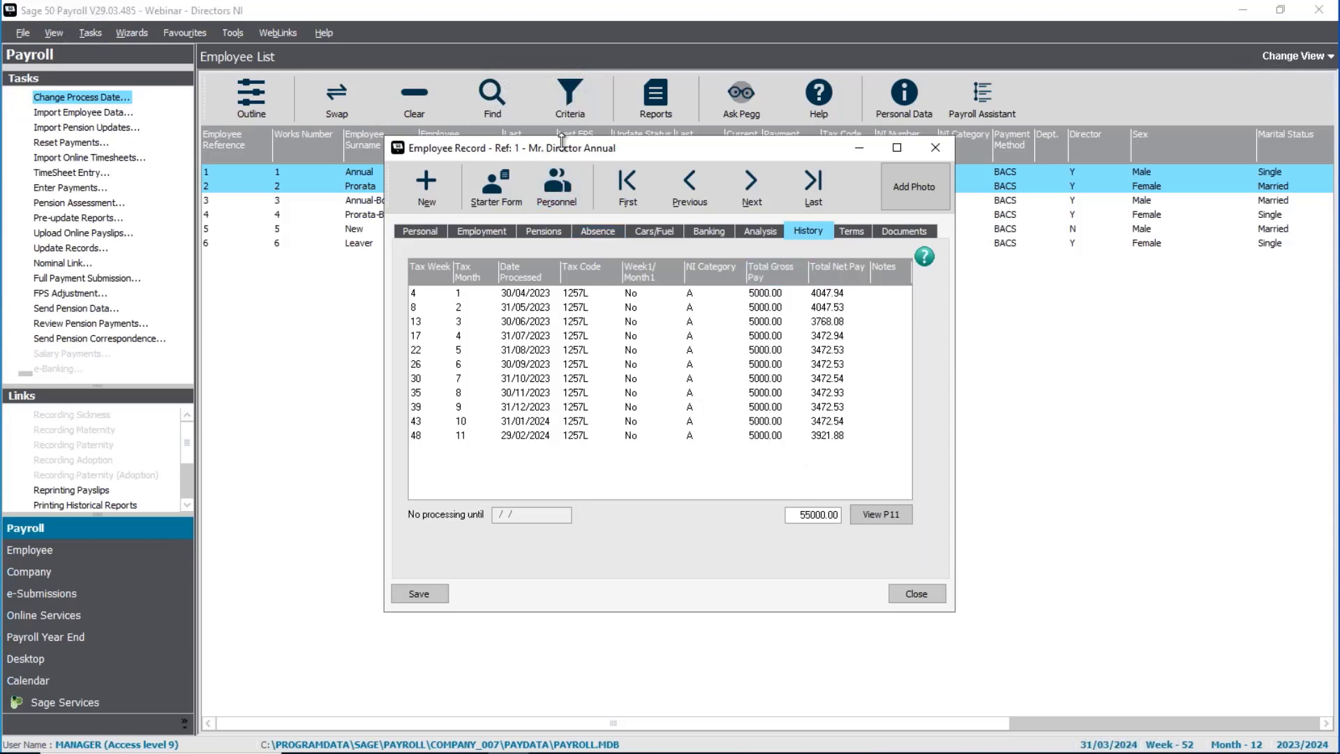
left_click(748, 198)
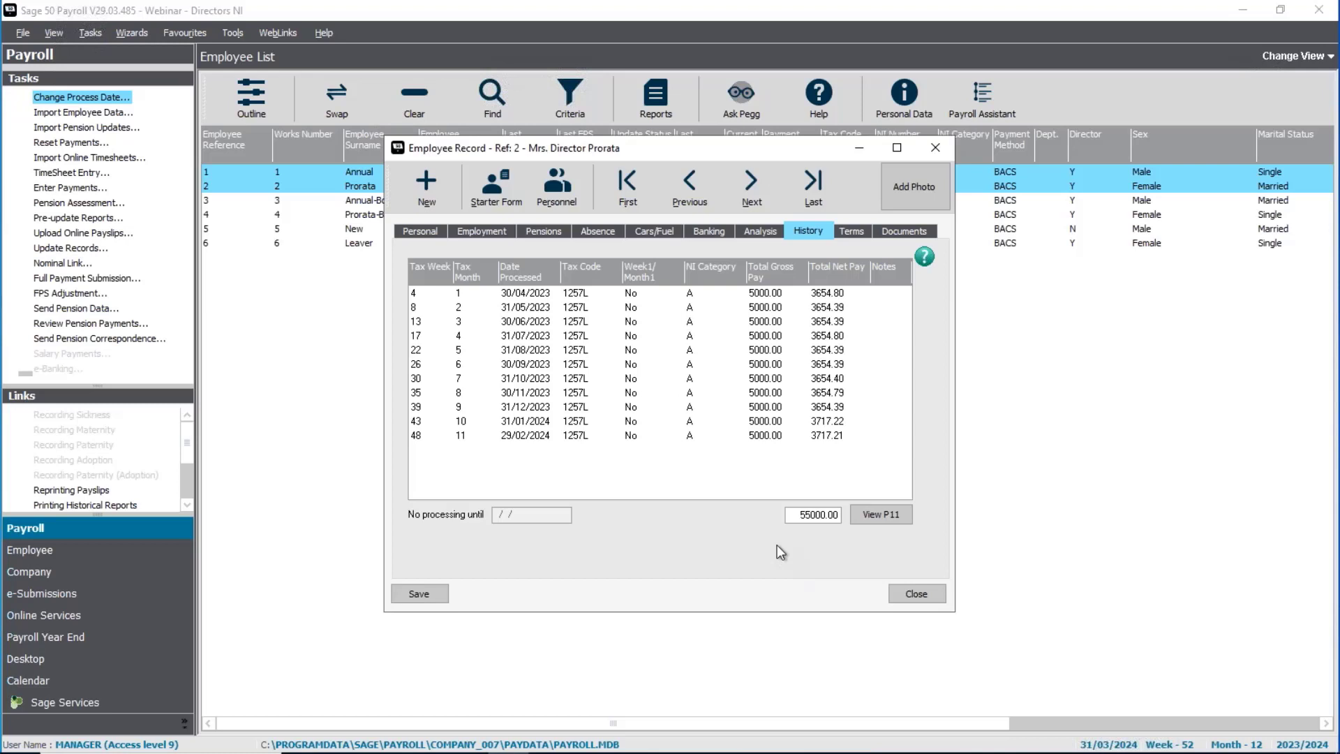
Step: Check the employment details of the Prorata and Annual directors and close the employee record
left_click(481, 231)
left_click(689, 185)
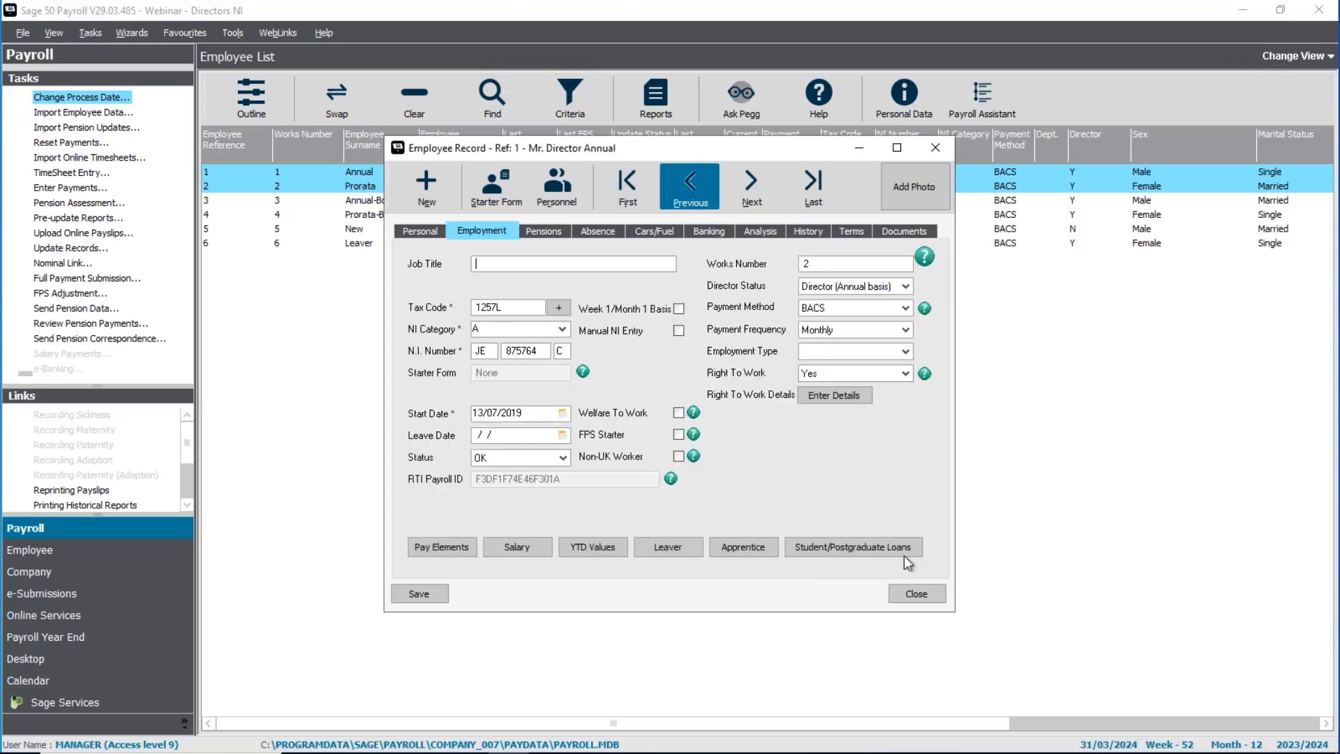
left_click(916, 593)
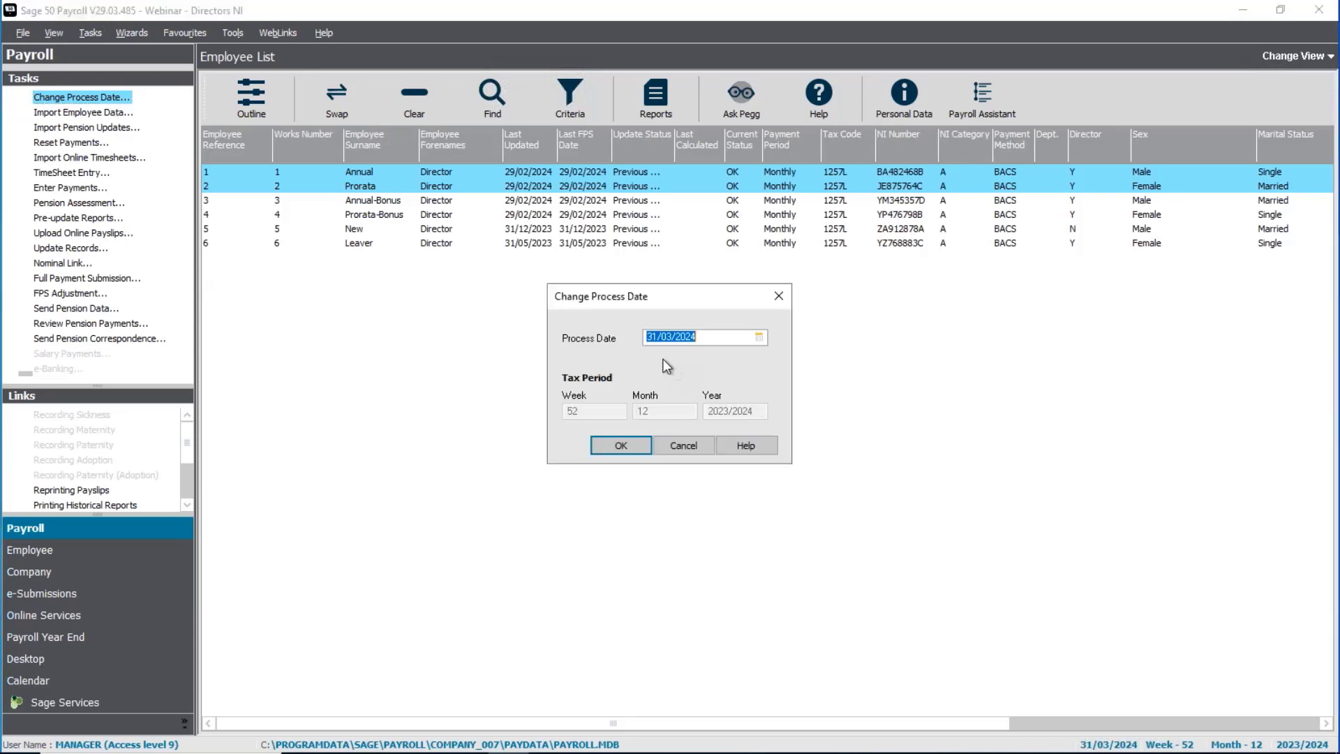
Step: Confirm the process date as 31/03/2024 and open payment entry for the two selected directors
left_click(635, 447)
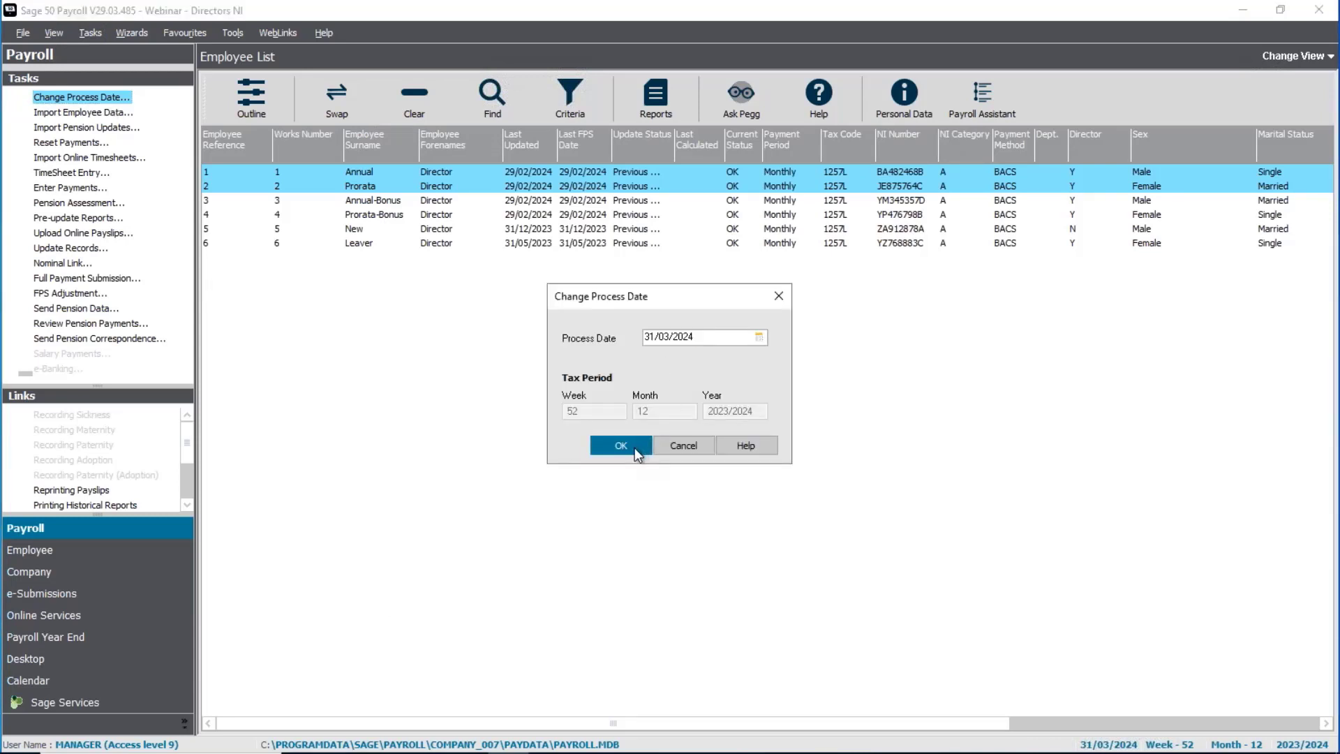
left_click(70, 188)
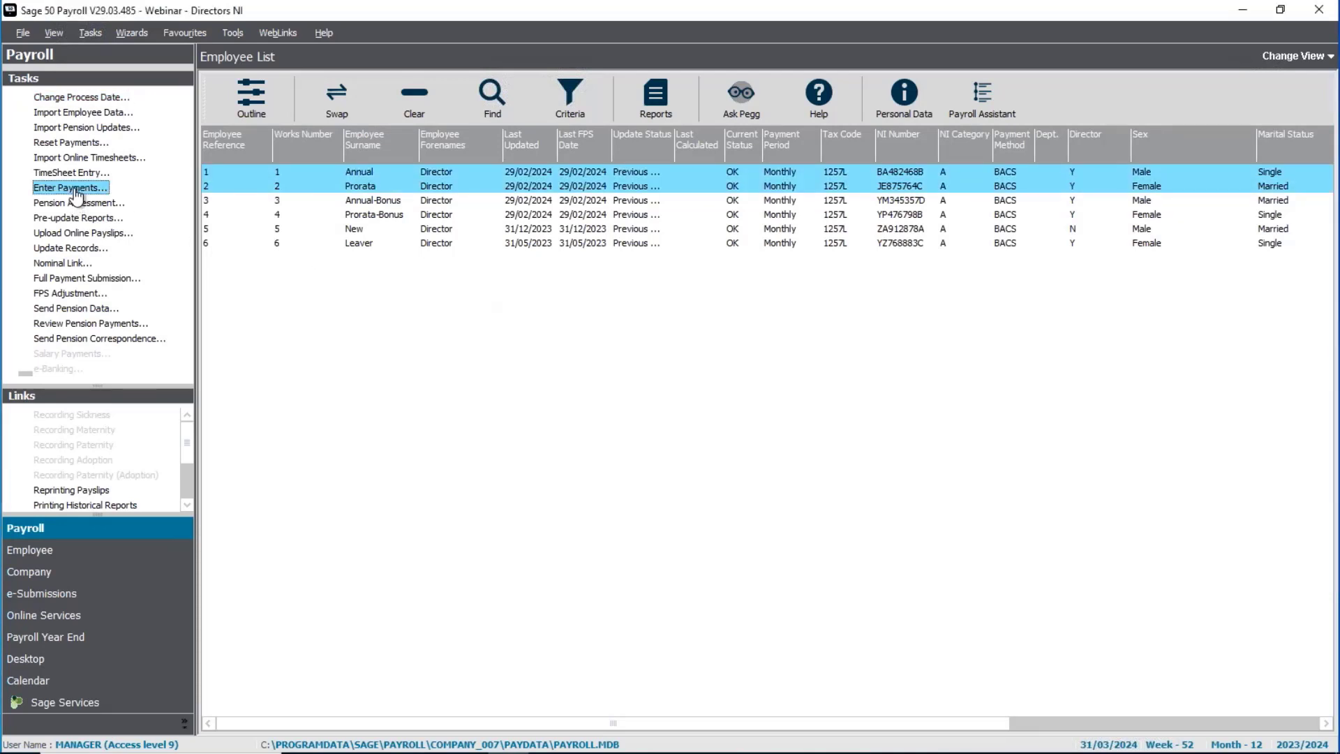
left_click(820, 463)
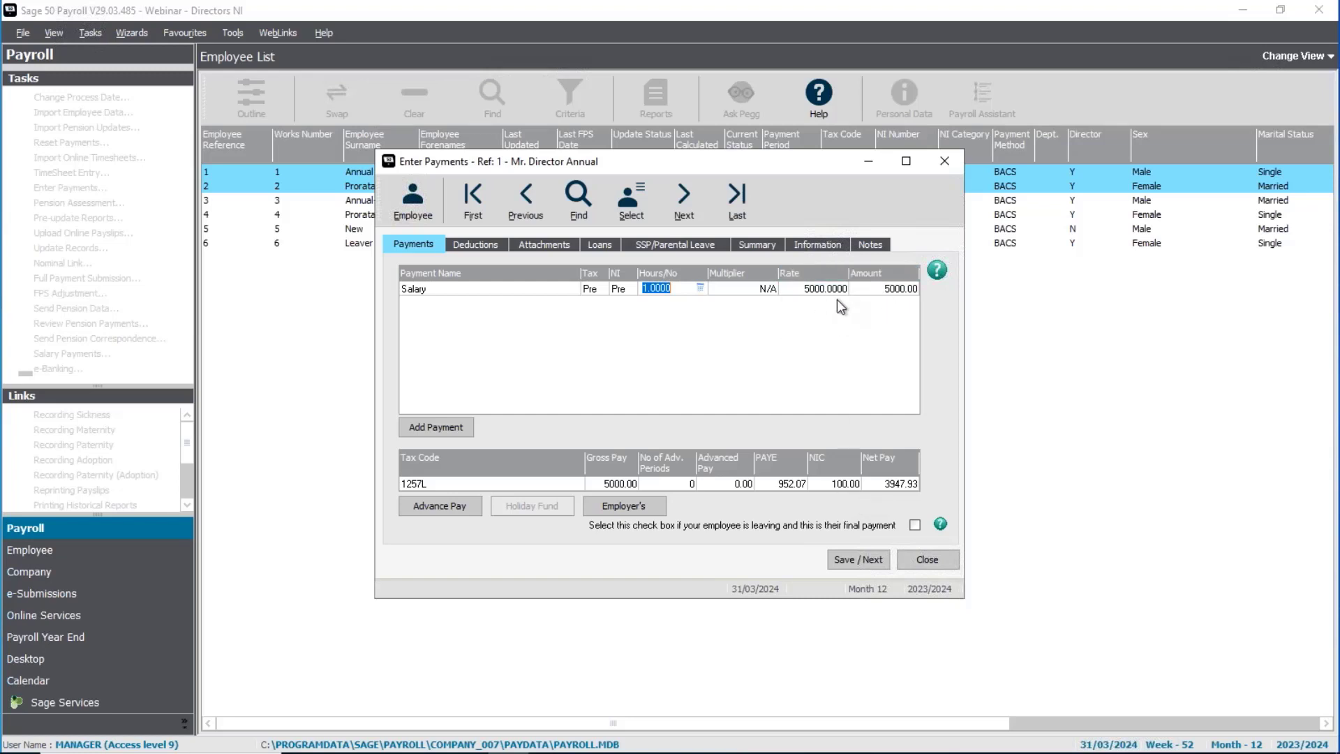
Step: Check the employer's National Insurance for the Annual director and save the 5000.00 salary payment
left_click(635, 513)
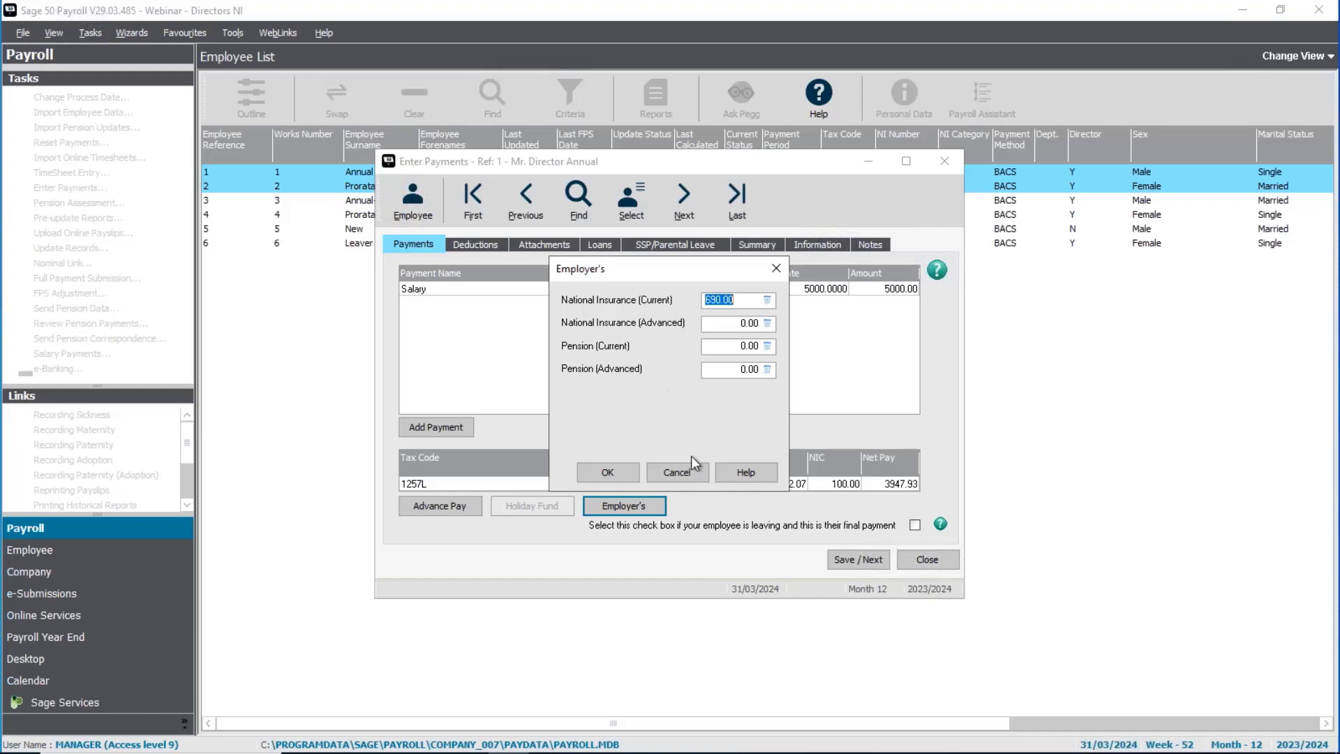
left_click(687, 474)
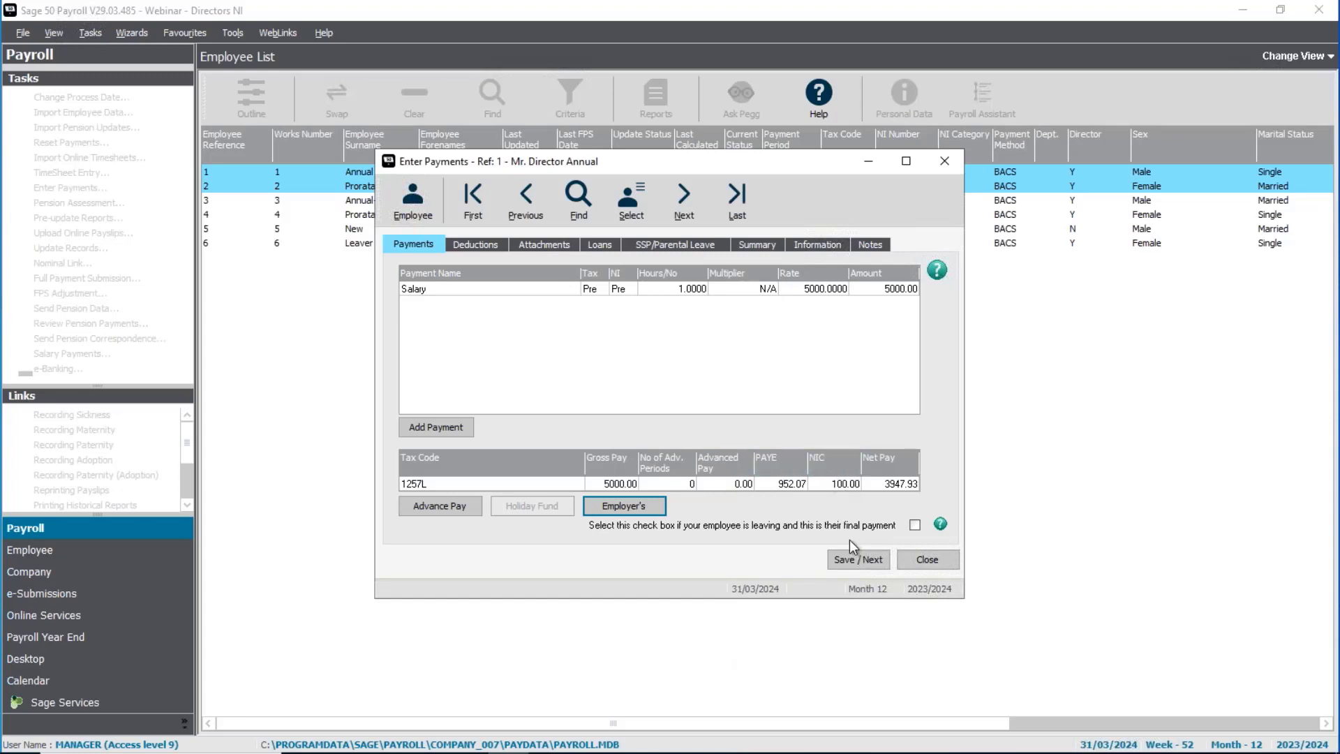
left_click(861, 559)
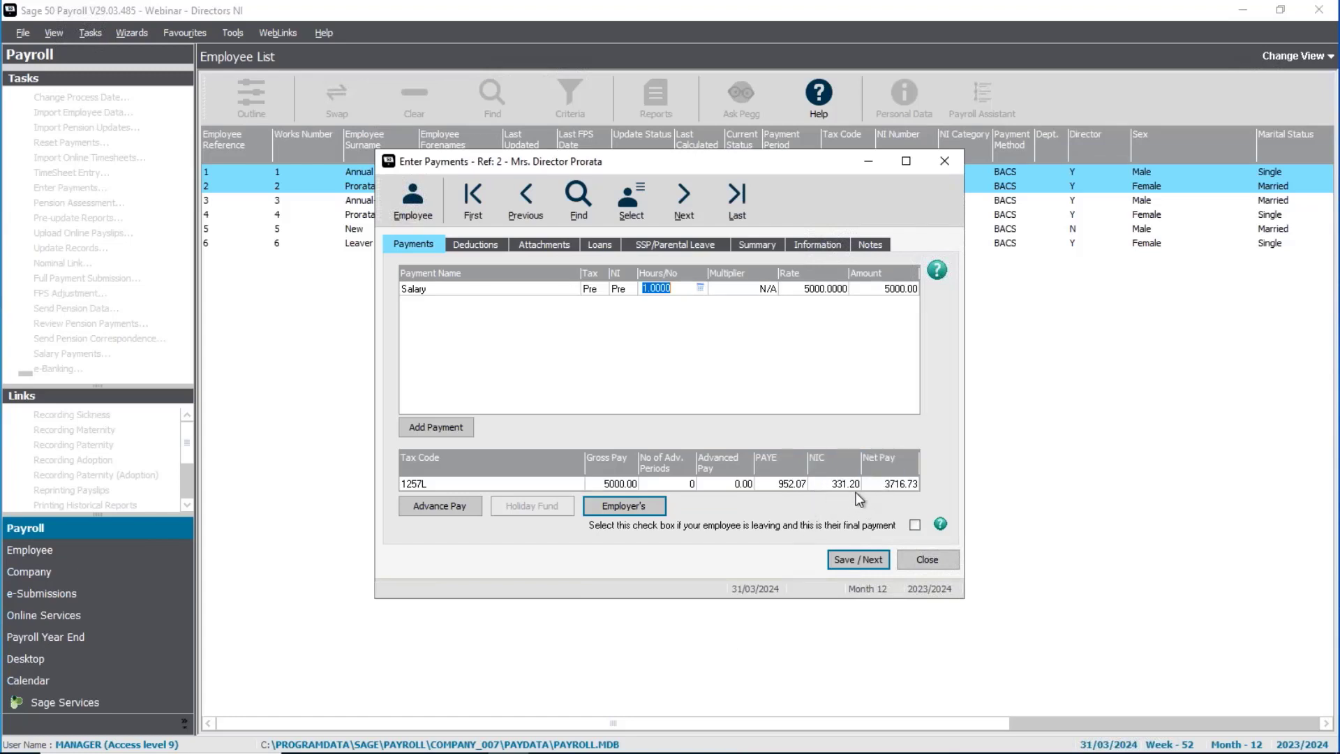
Step: Check the employer's National Insurance for the Prorata director and save the 5000.00 salary payment, acknowledging the recalculation
left_click(651, 507)
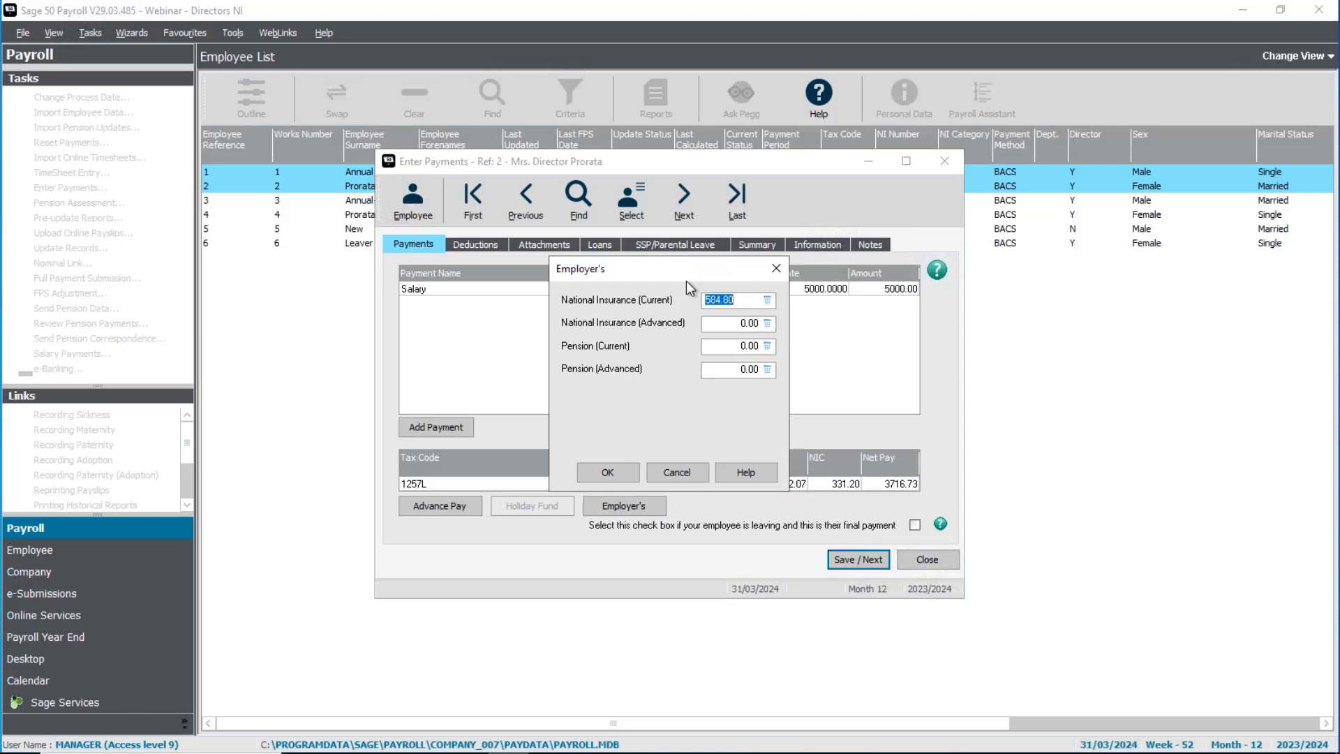
left_click(608, 472)
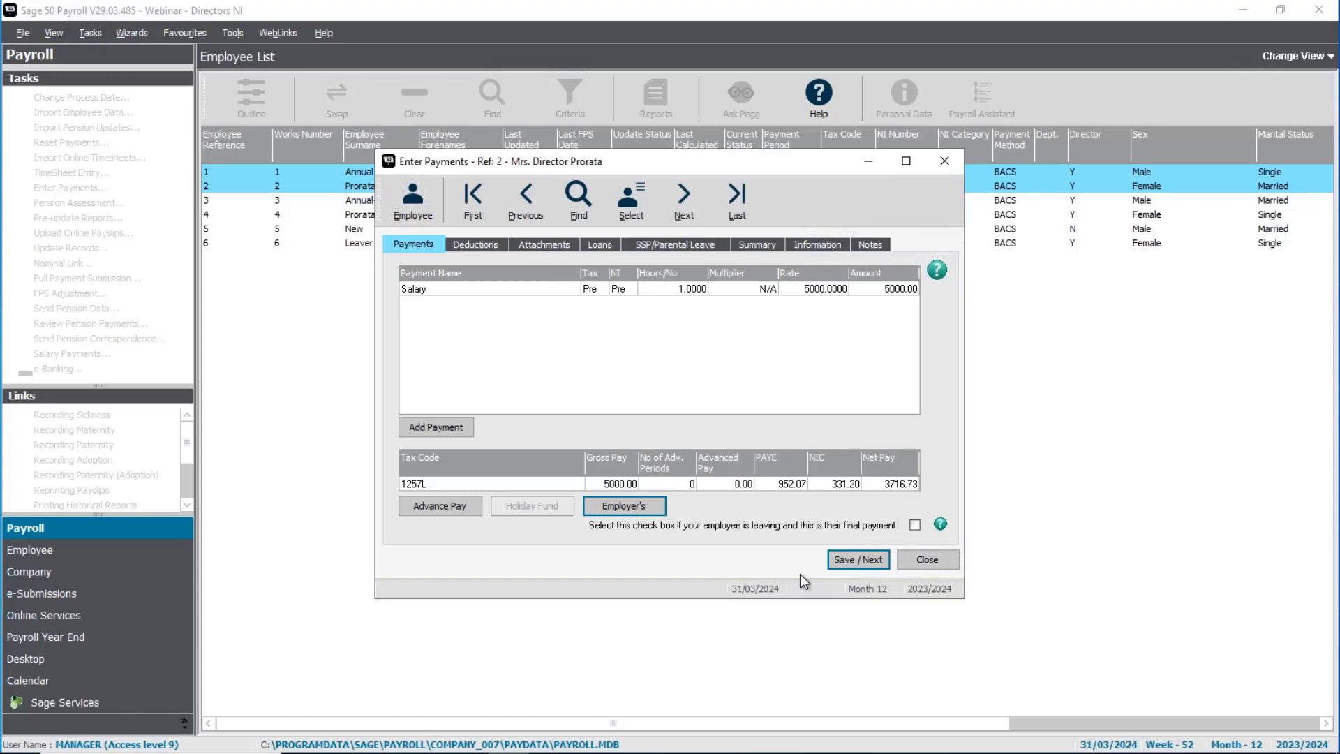
left_click(846, 558)
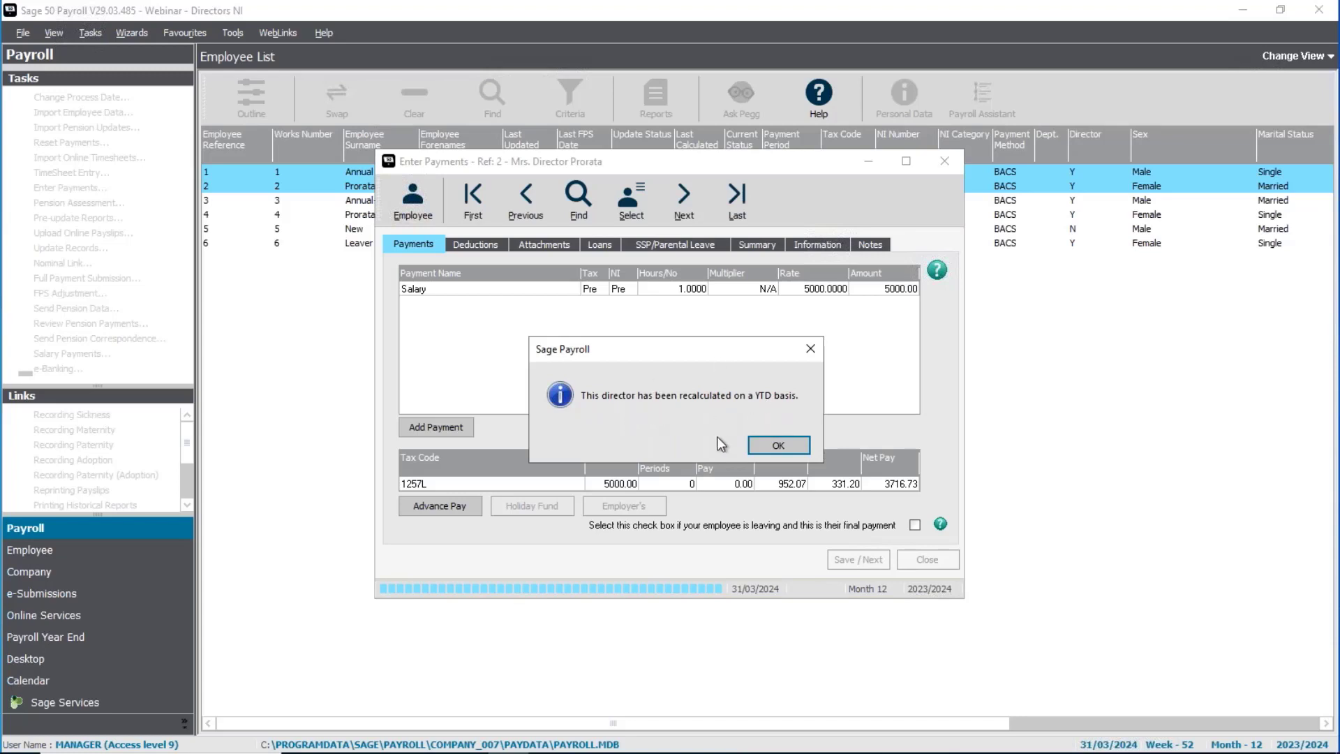
left_click(778, 446)
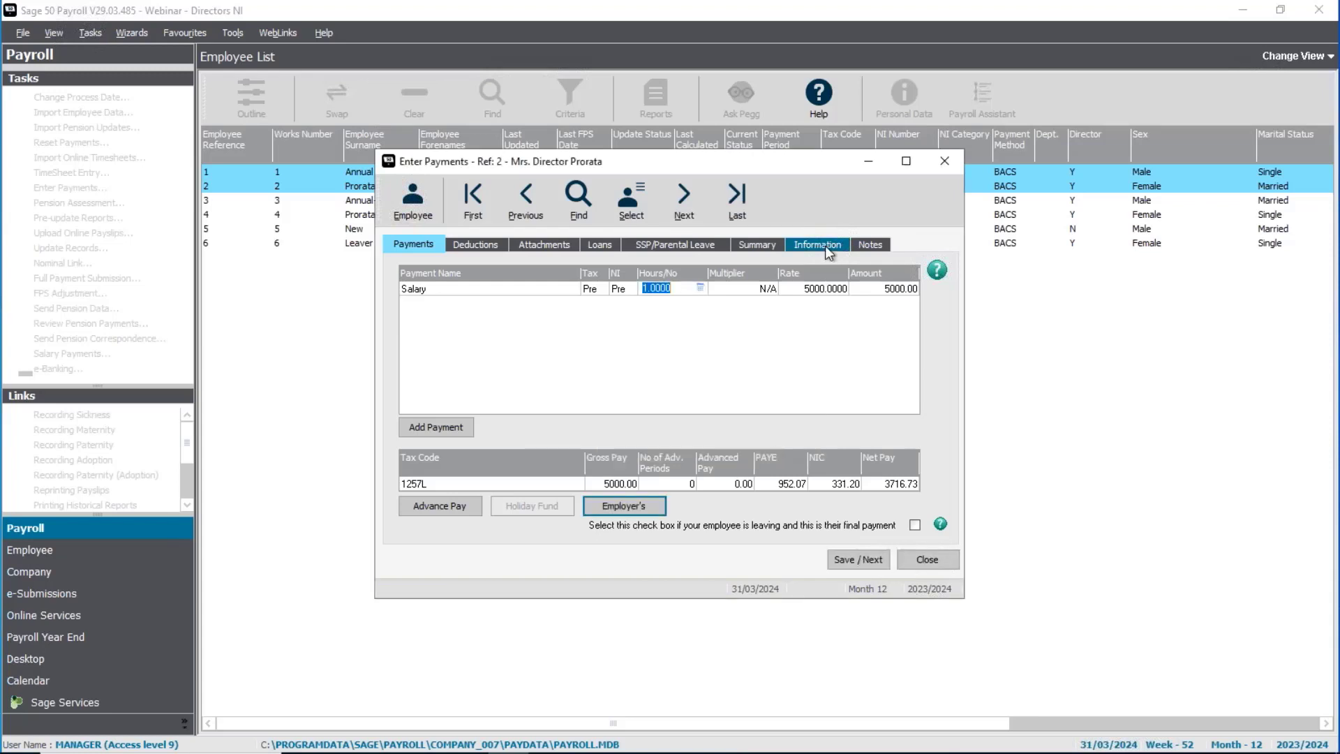
Step: Examine the Prorata director's National Insurance information, including the employee NI to date
left_click(826, 248)
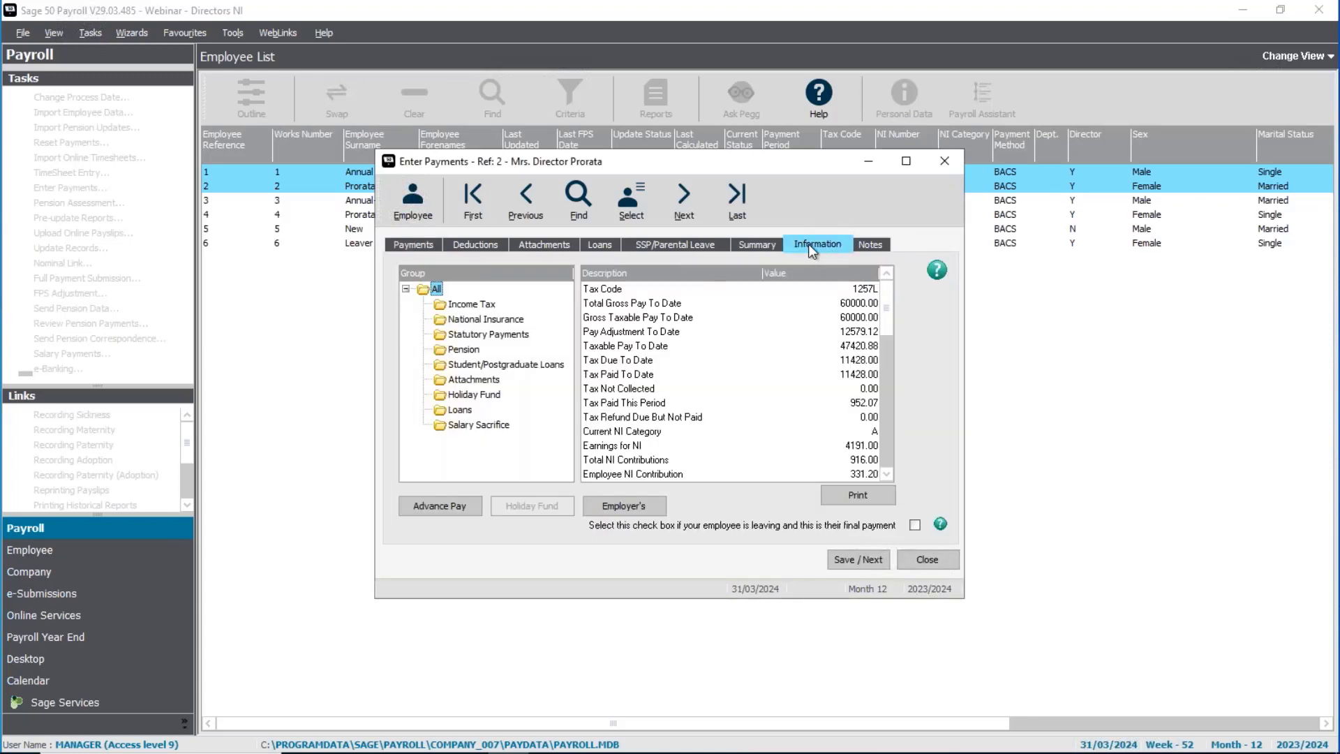
left_click(508, 320)
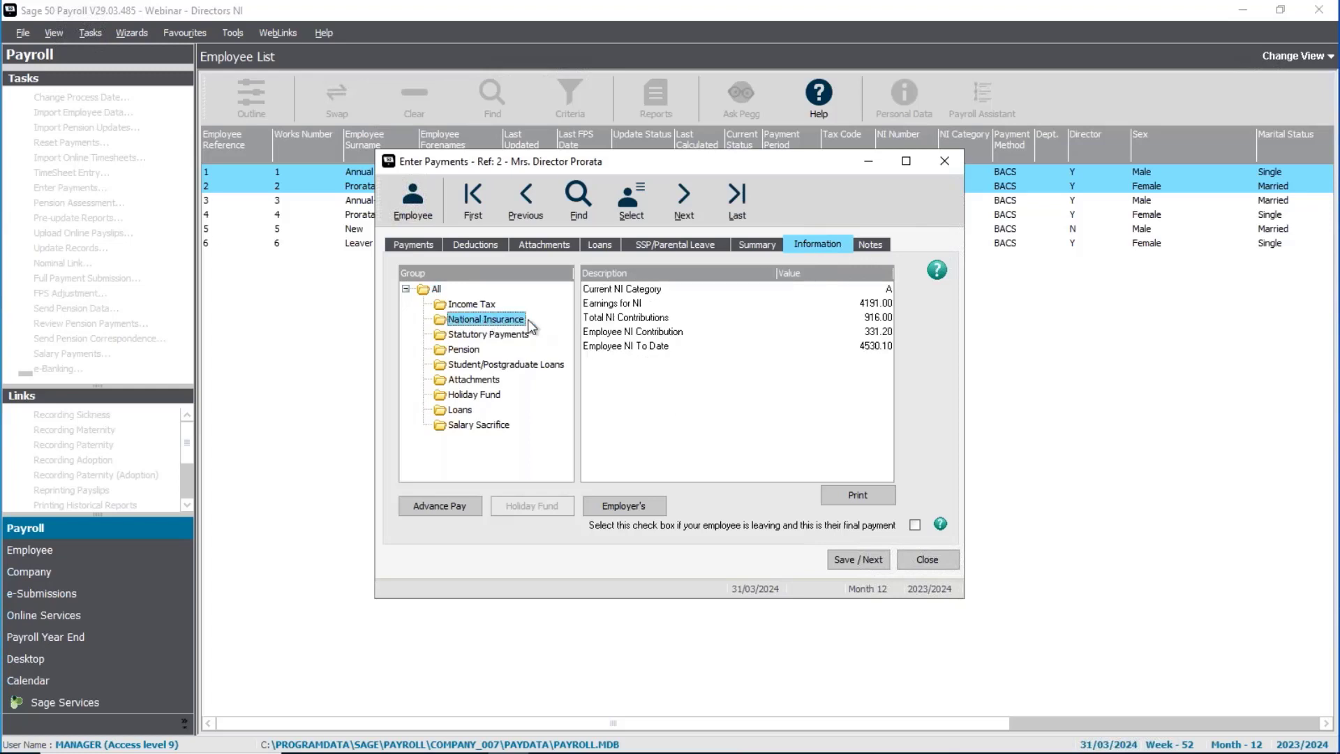
left_click(867, 347)
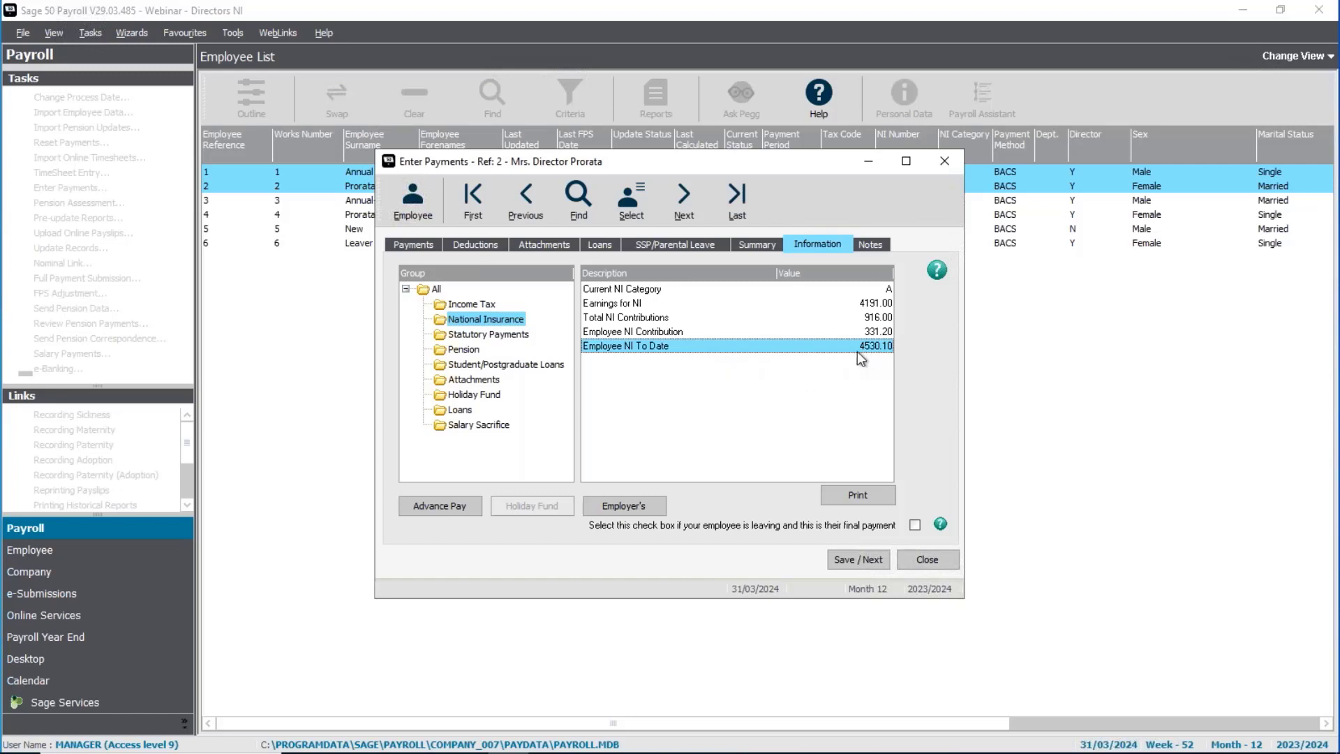
Step: Examine the Annual director's employee NI to date for comparison and close payment entry
left_click(537, 207)
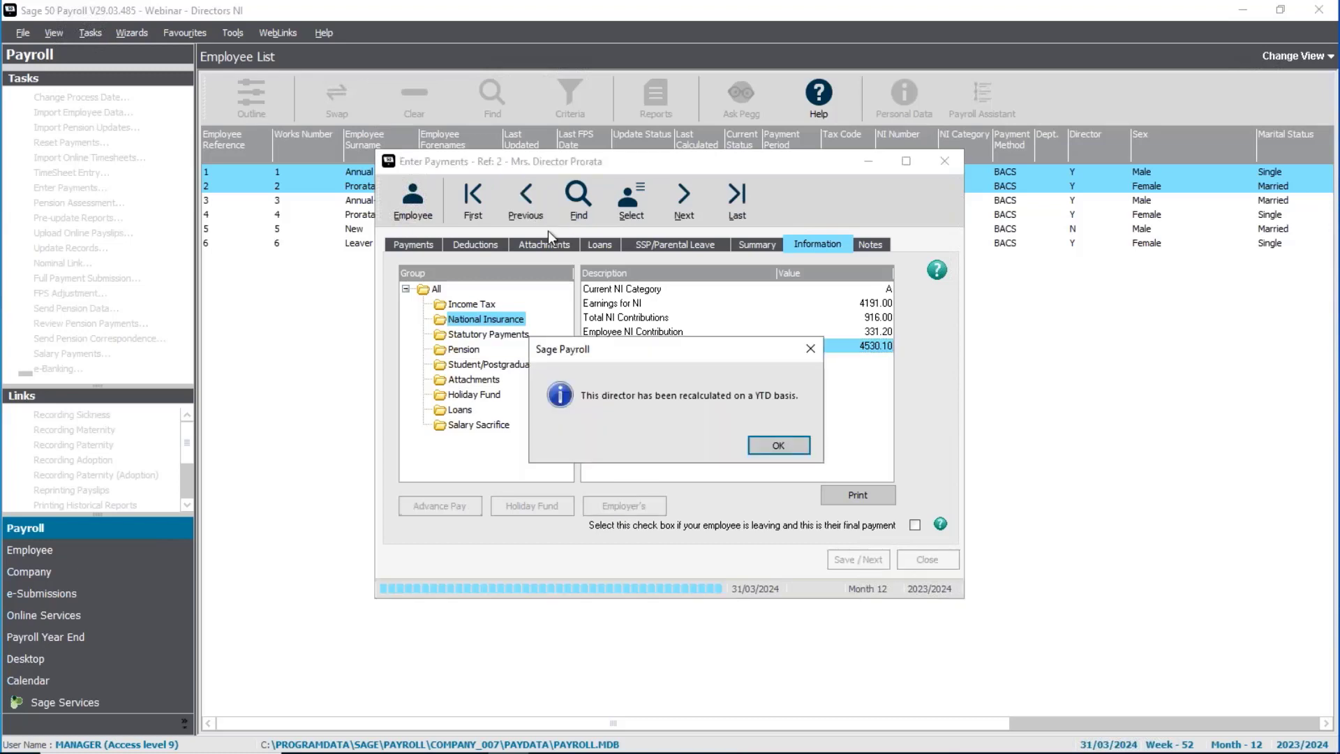
left_click(770, 440)
left_click(864, 348)
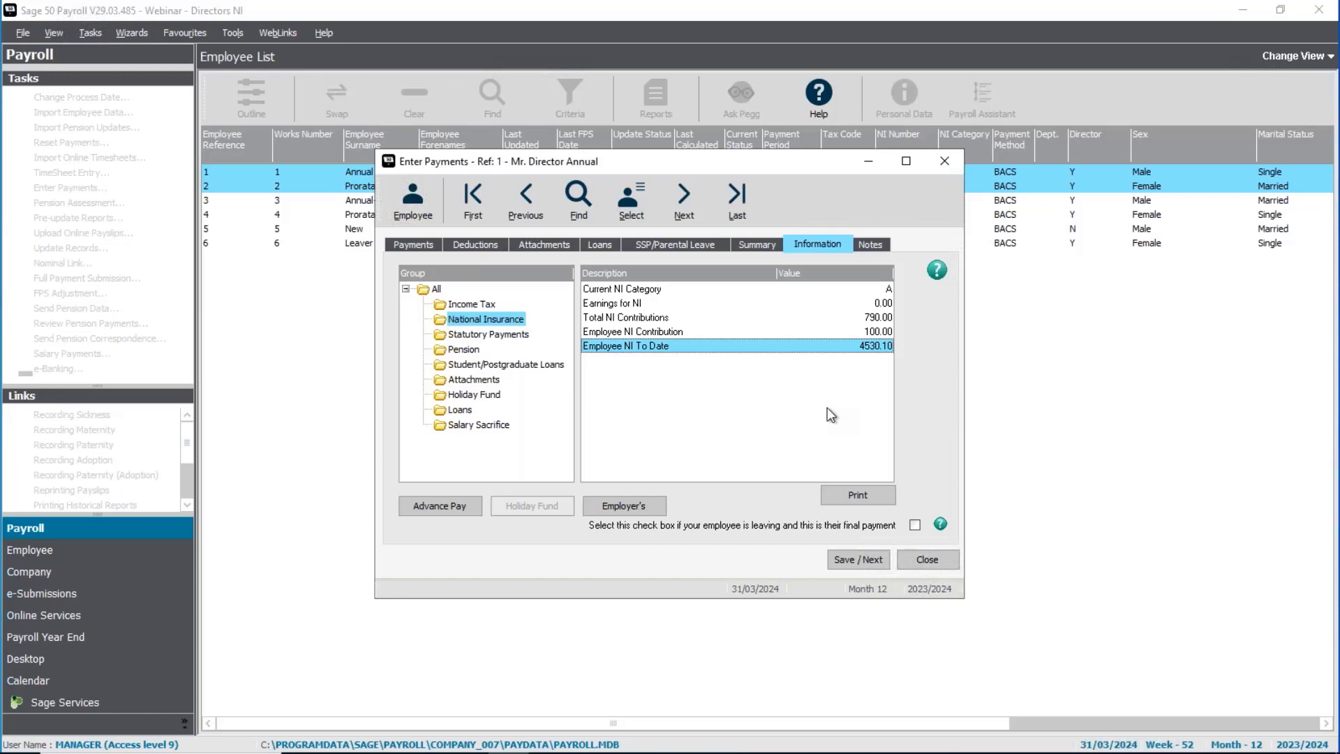
left_click(924, 556)
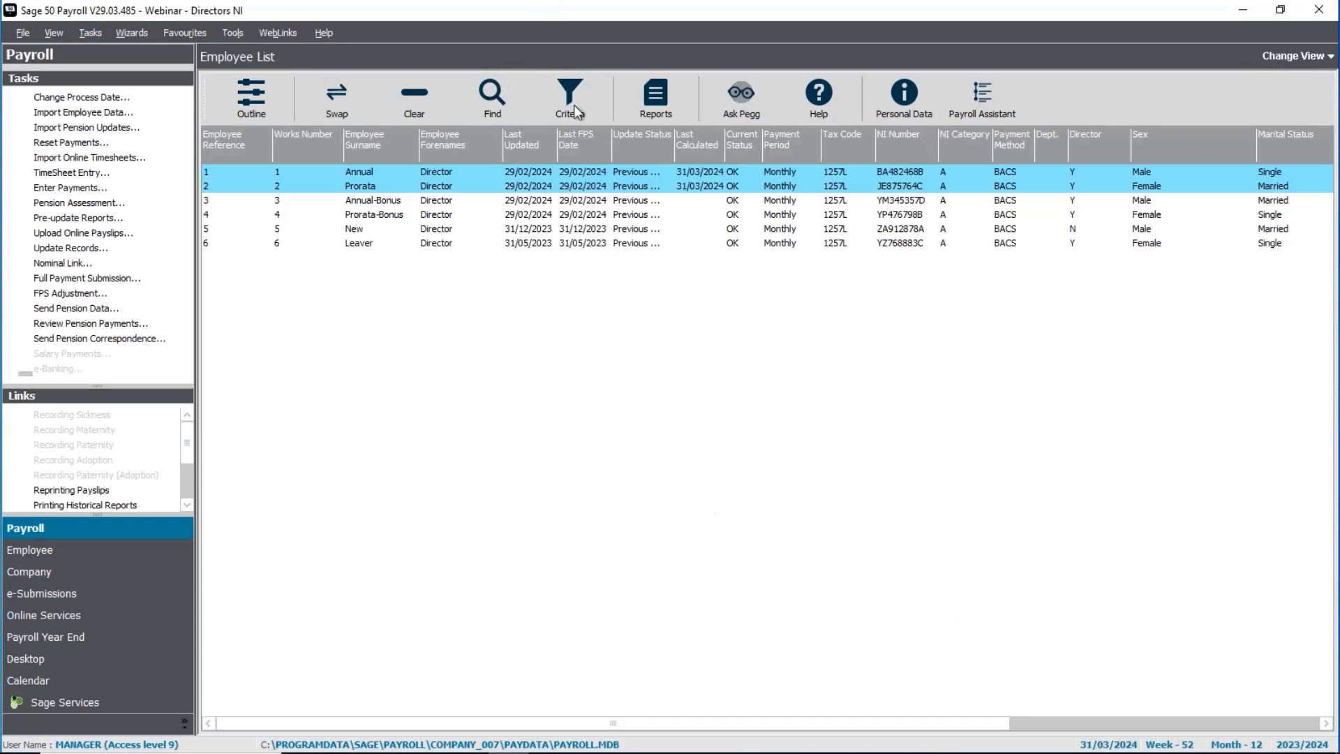
Step: Run the Update Records wizard for the Annual and Prorata directors, dismissing the legislation update check
left_click(70, 248)
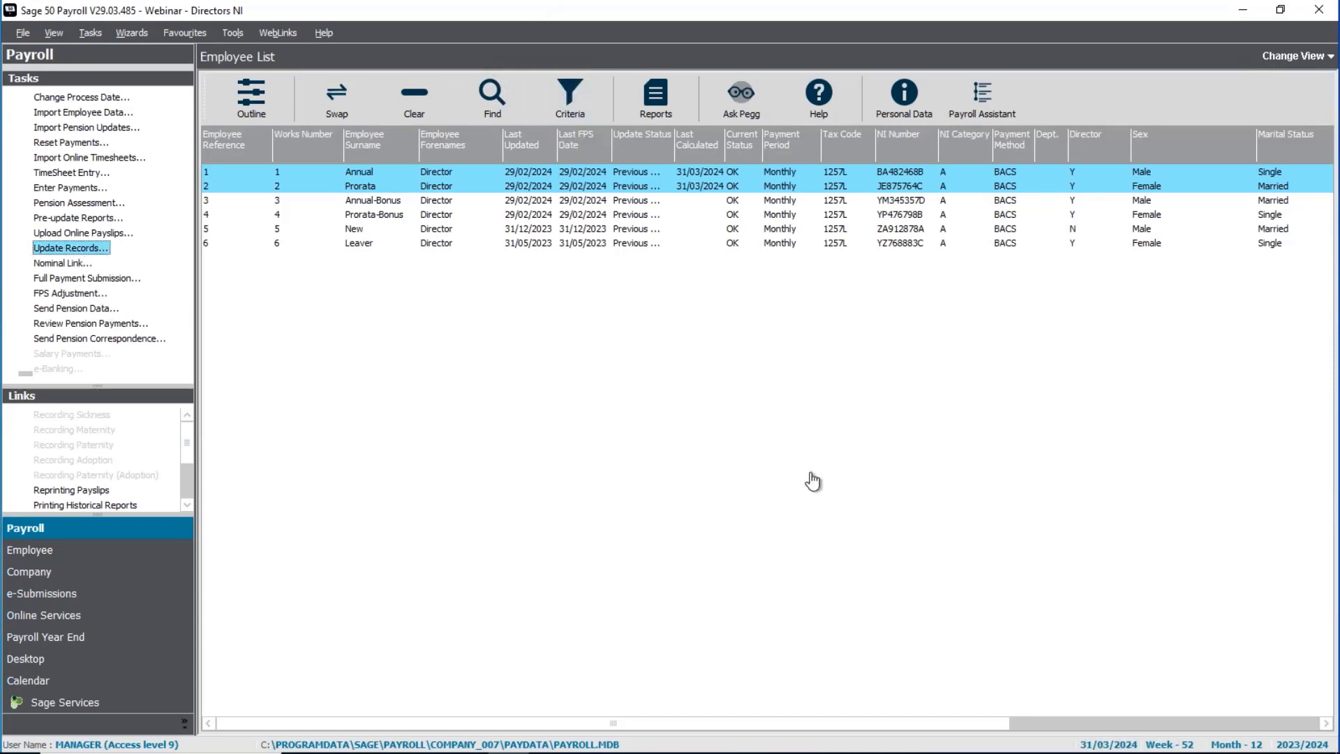
left_click(734, 460)
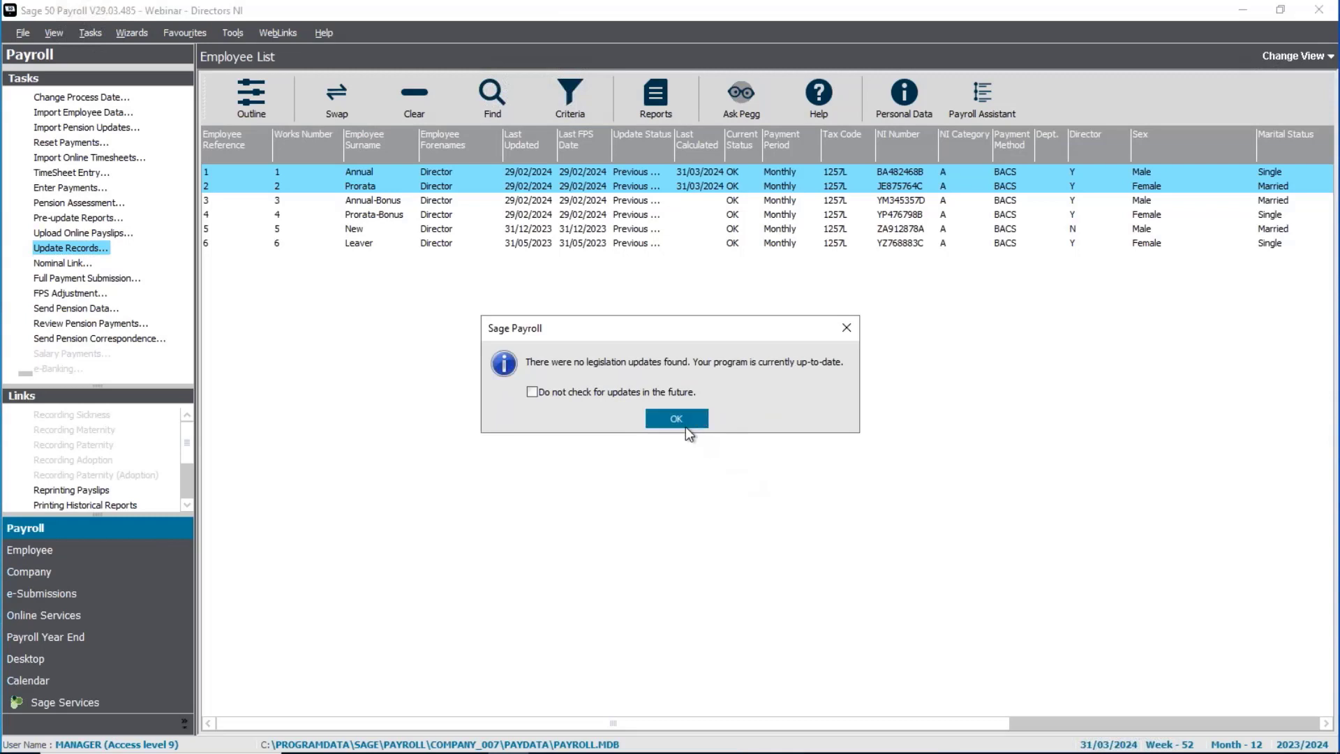
left_click(685, 419)
left_click(734, 459)
left_click(740, 509)
left_click(762, 511)
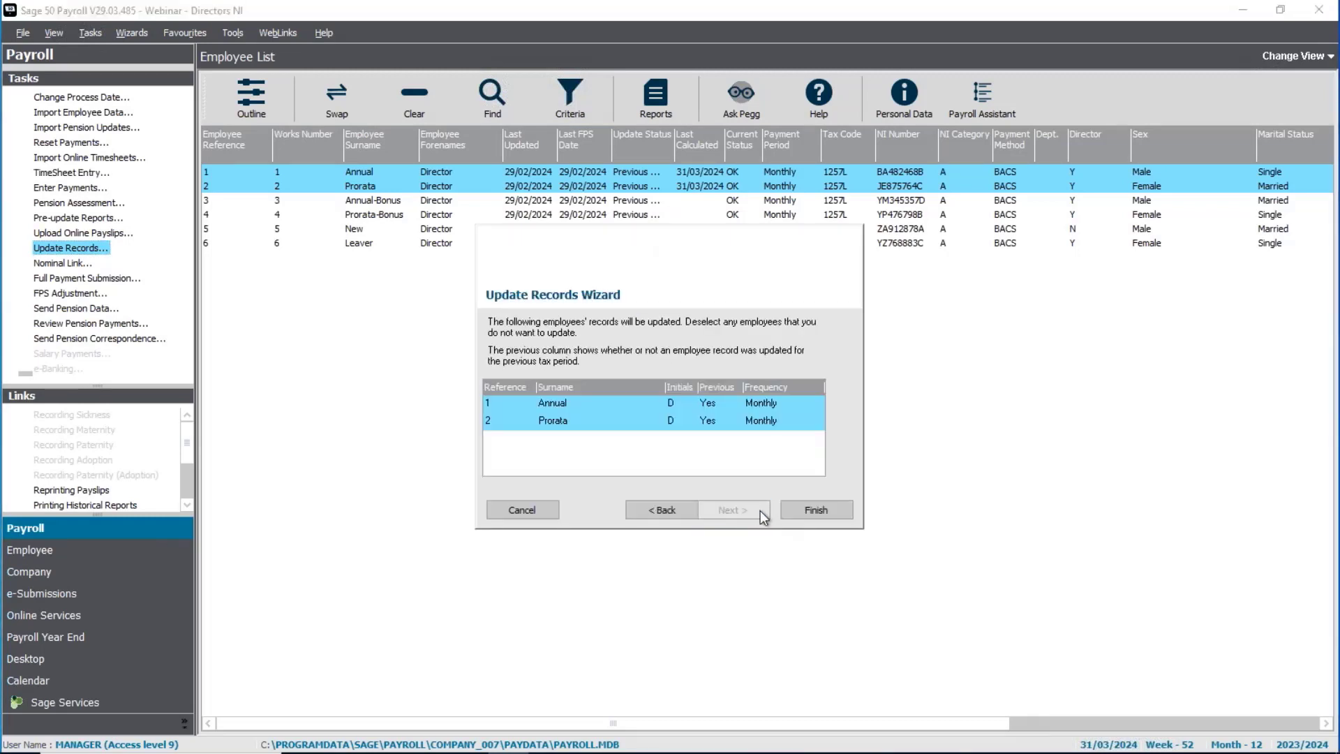
left_click(816, 509)
left_click(820, 450)
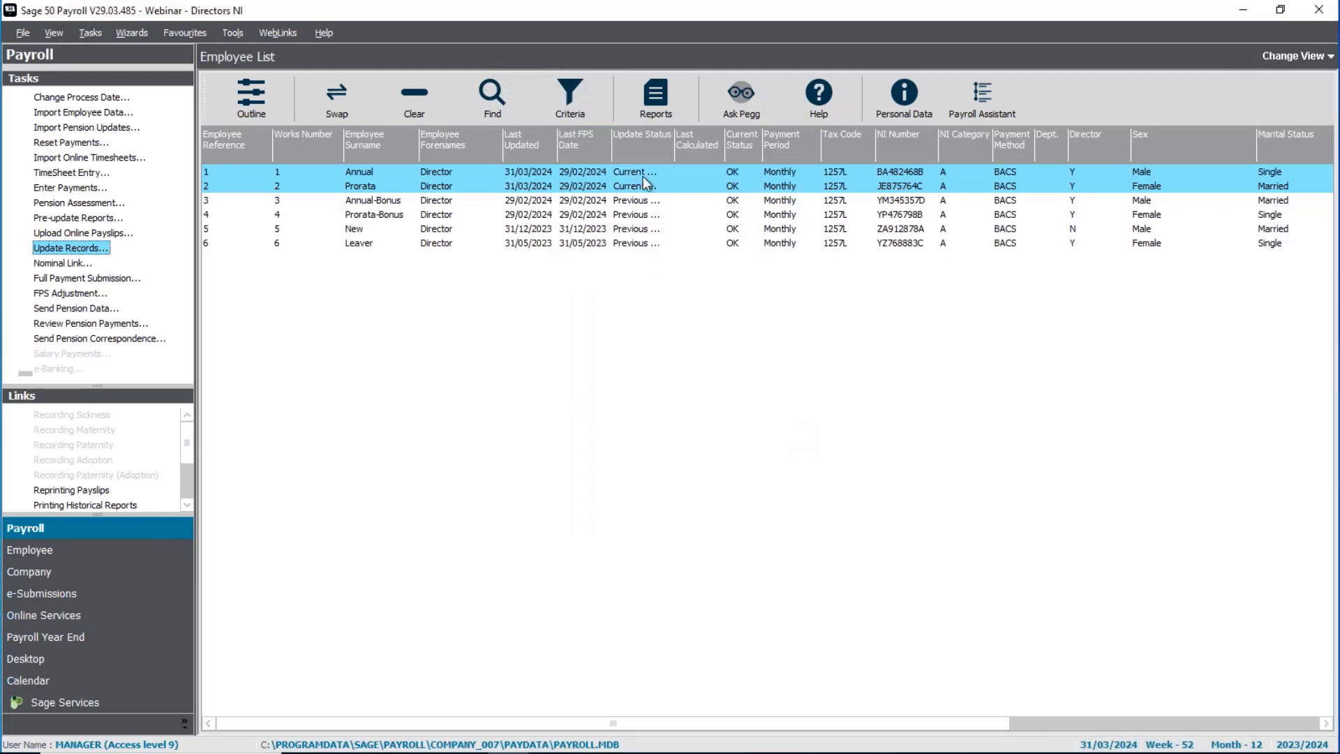
Step: Preview the Employee History Report (Detailed) for references 1 to 9999999, dated 06/04/2023 to 05/04/2024, compare both directors' NI totals, and close the reports
left_click(643, 101)
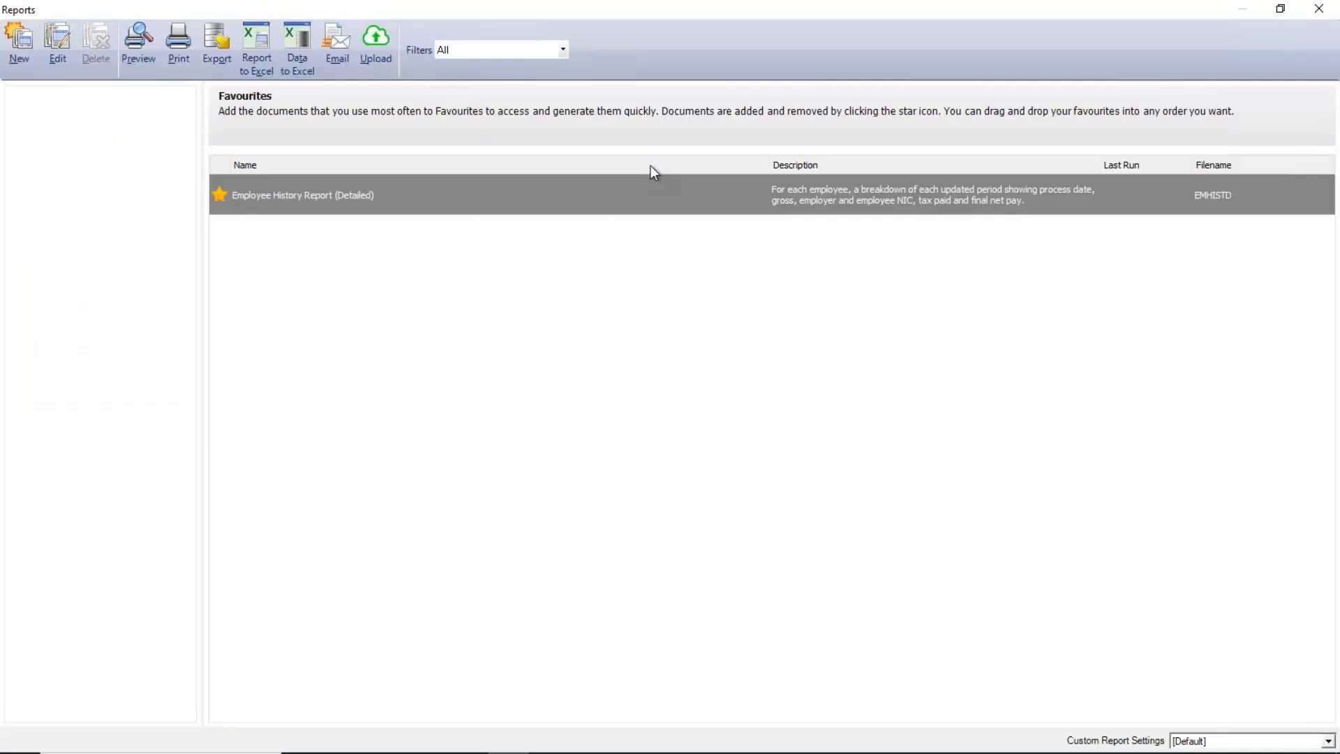
double_click(266, 202)
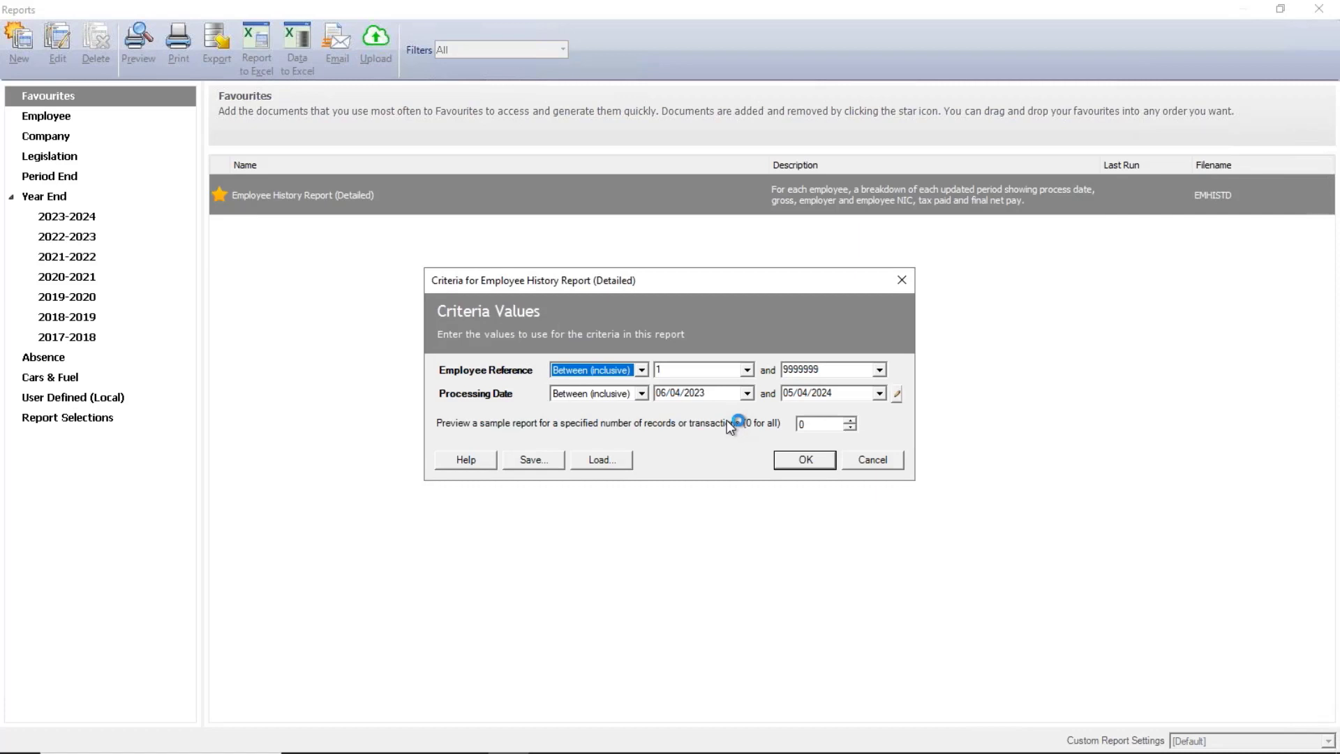
left_click(796, 468)
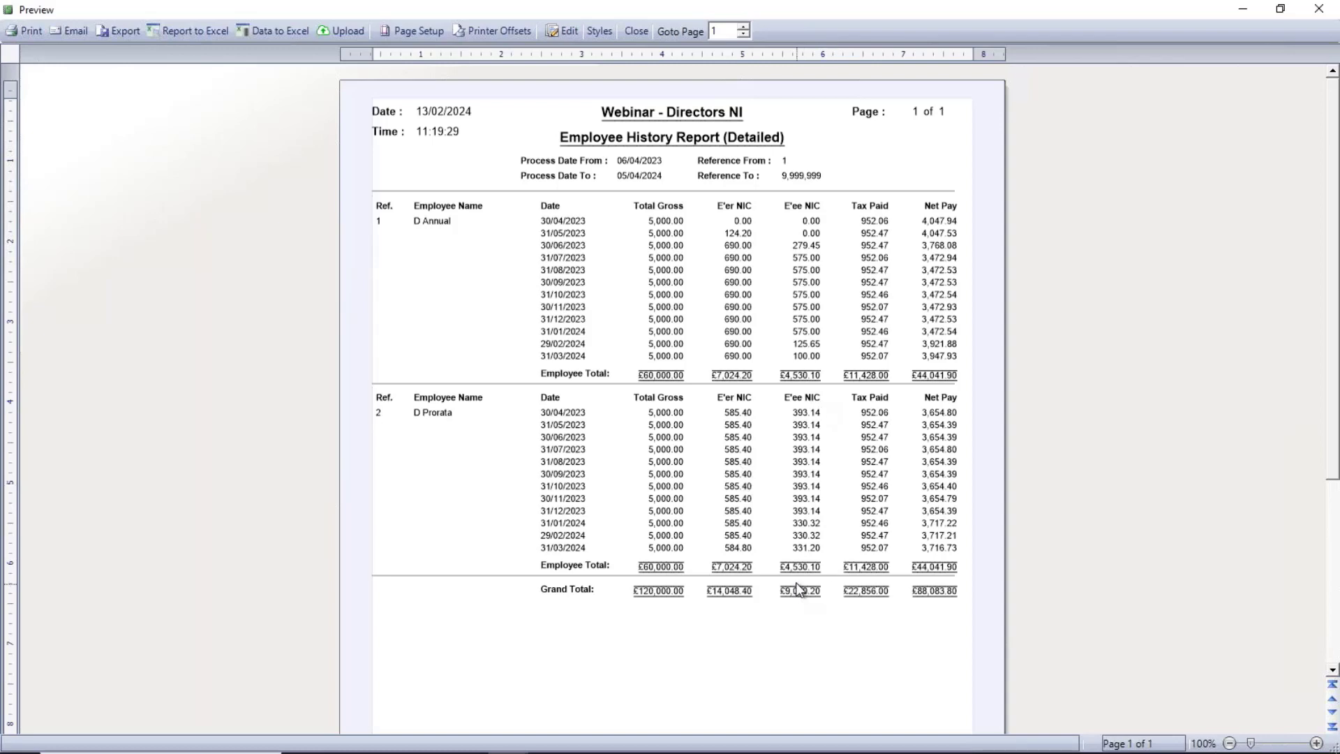
left_click(647, 33)
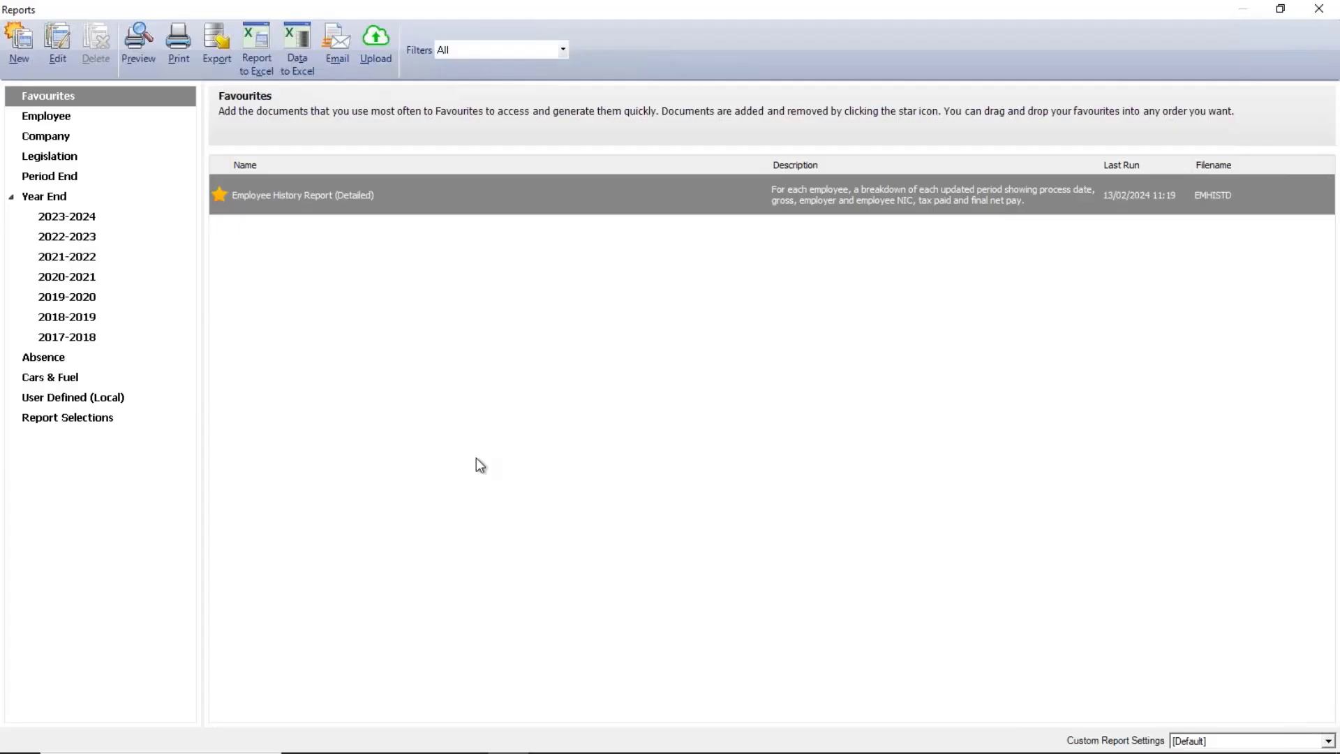
left_click(1318, 9)
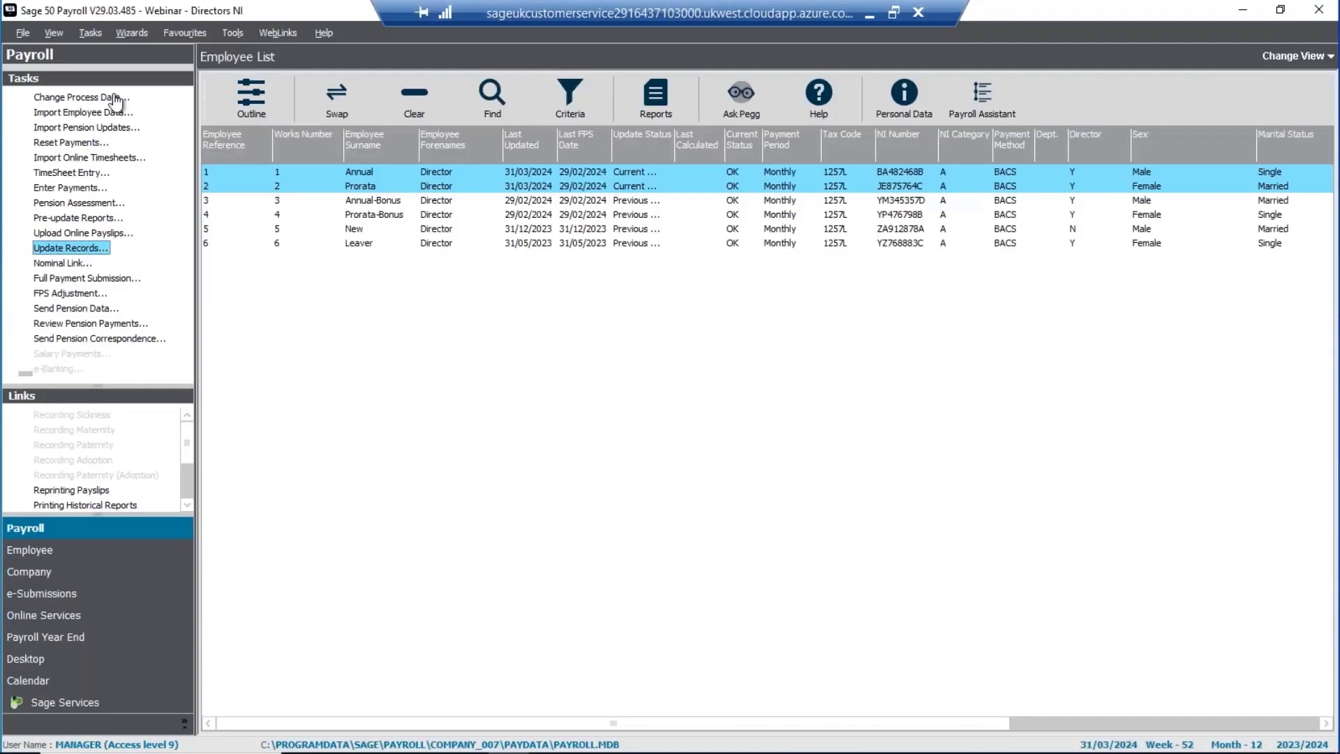
left_click(112, 99)
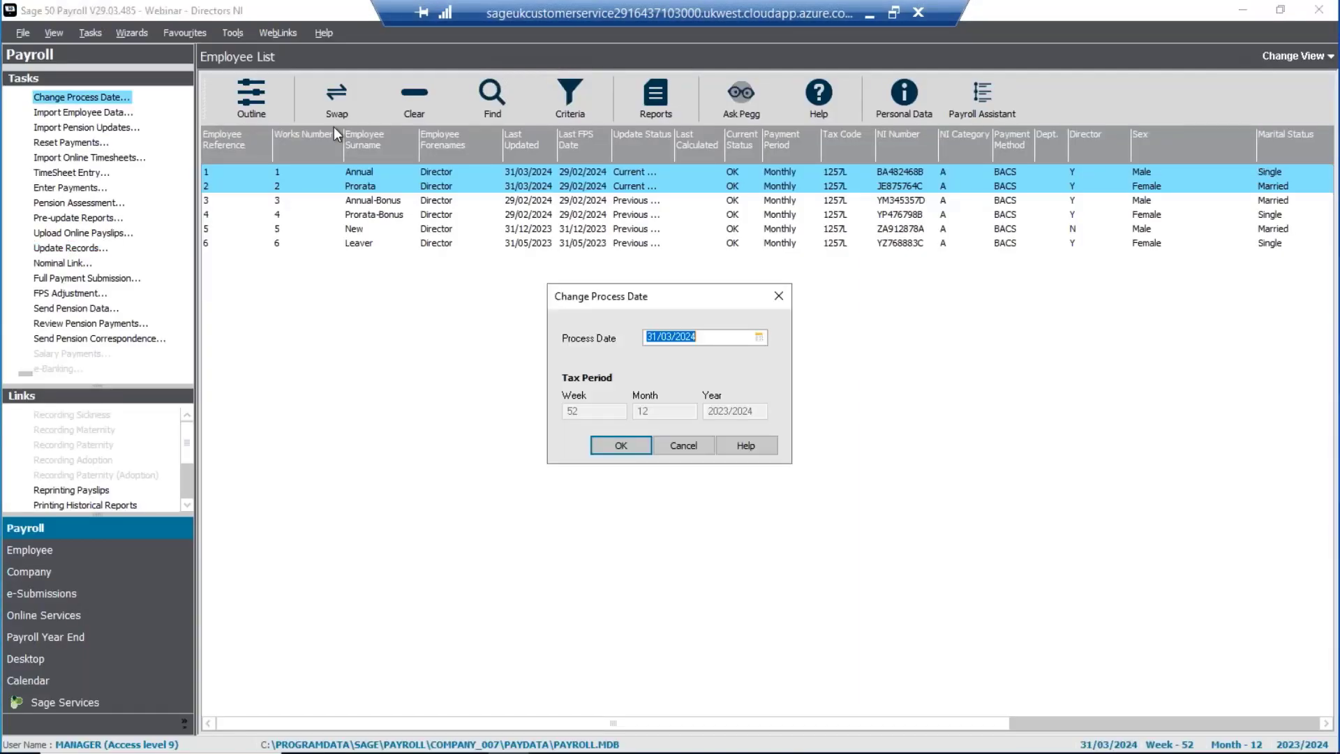
type("30/04/23")
key("Return")
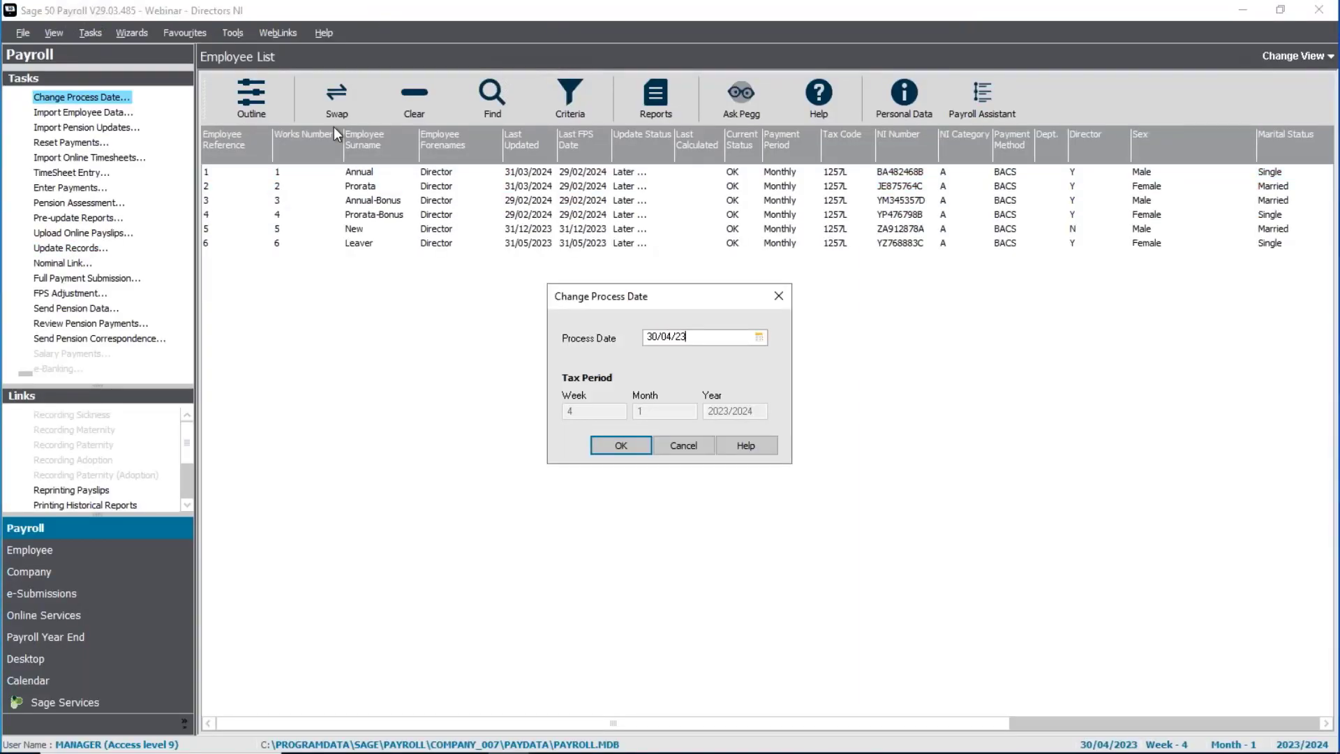
left_click(73, 189)
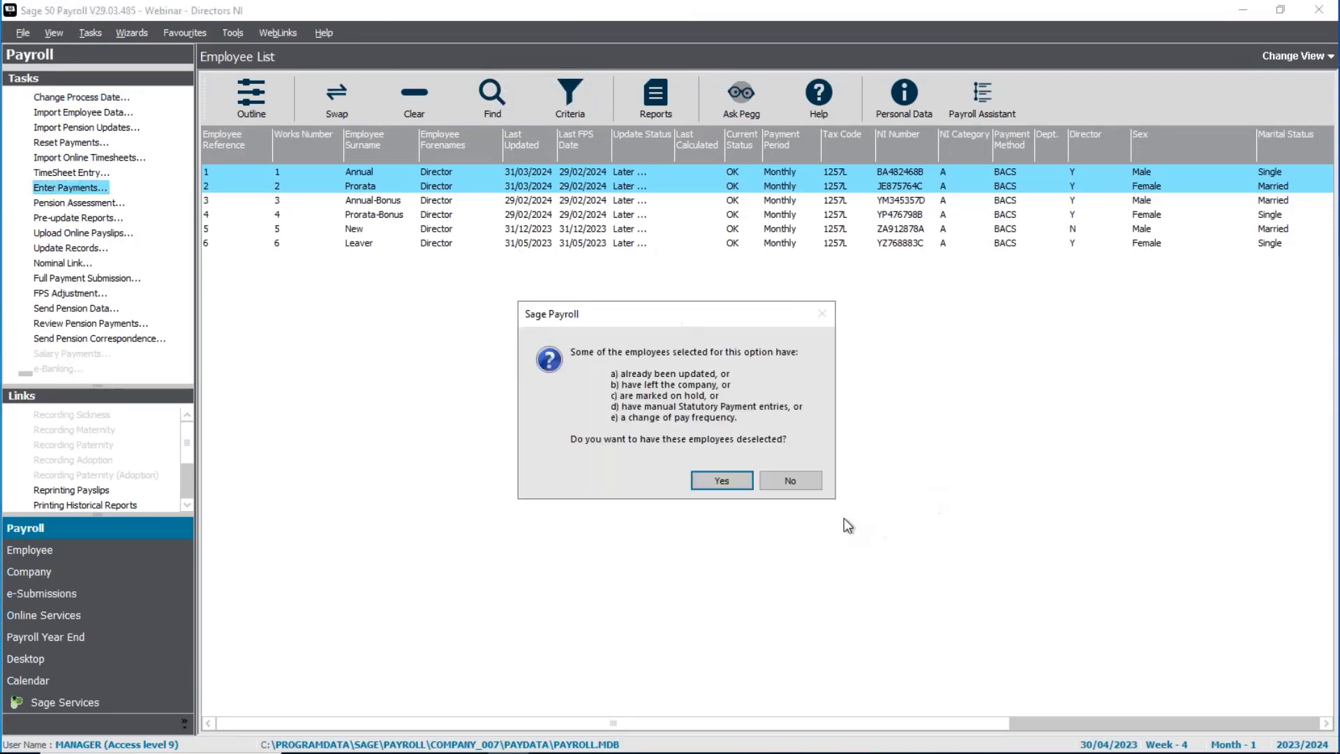
left_click(801, 486)
Step: Change the process date to 30/04/2024 and acknowledge the 2024/2025 legislation notice
left_click(87, 97)
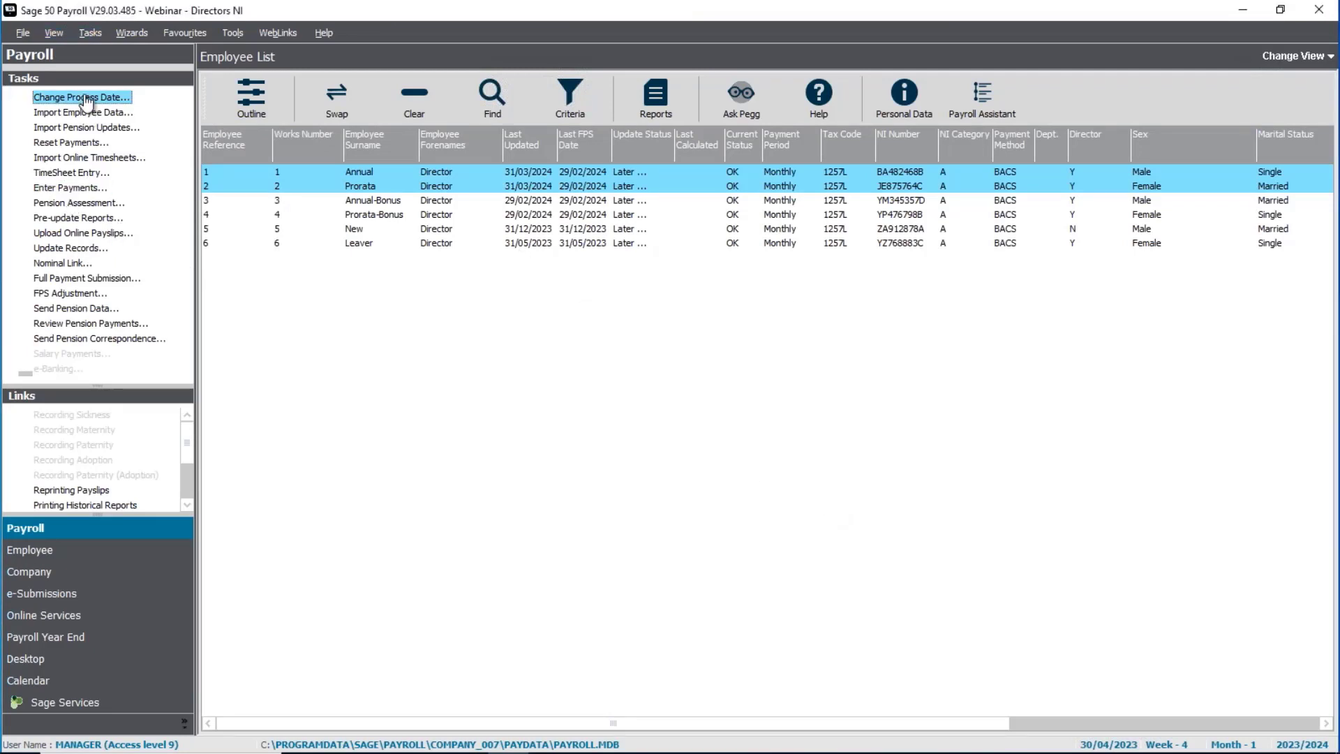
type("30/04/24")
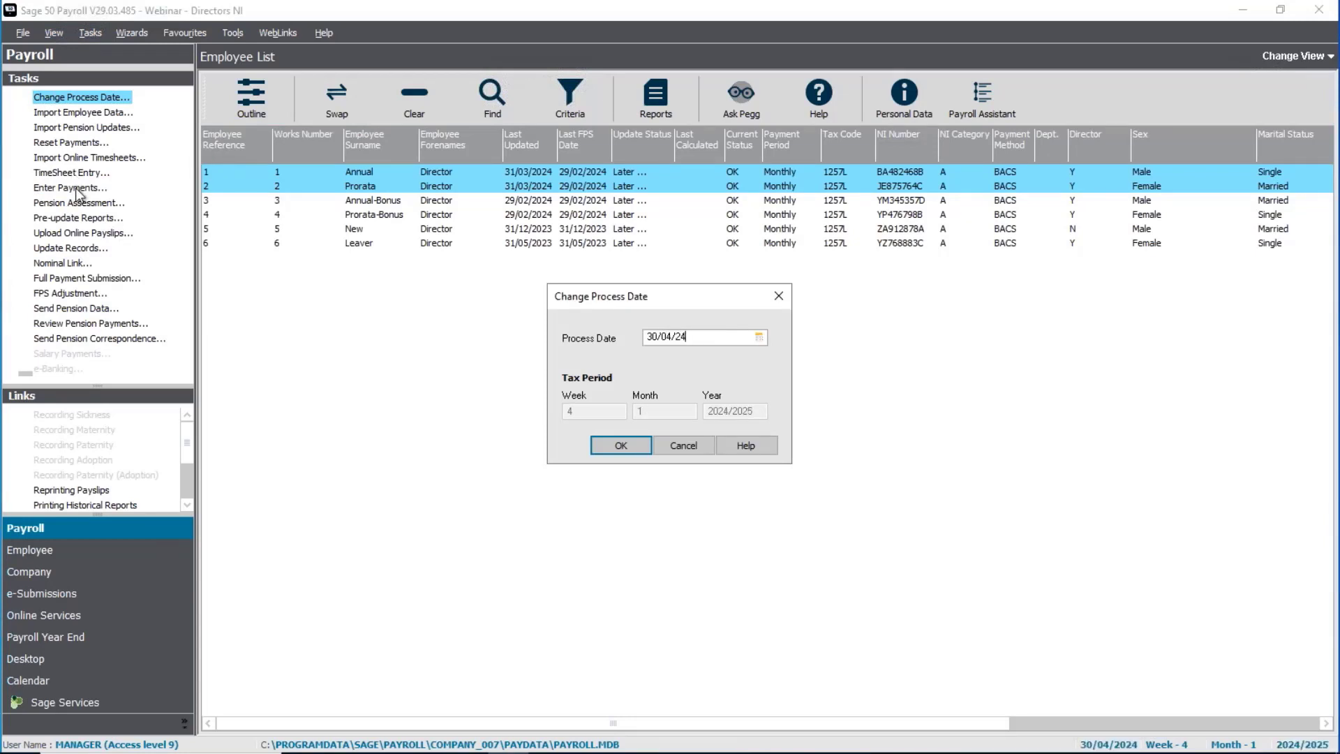
key("Tab")
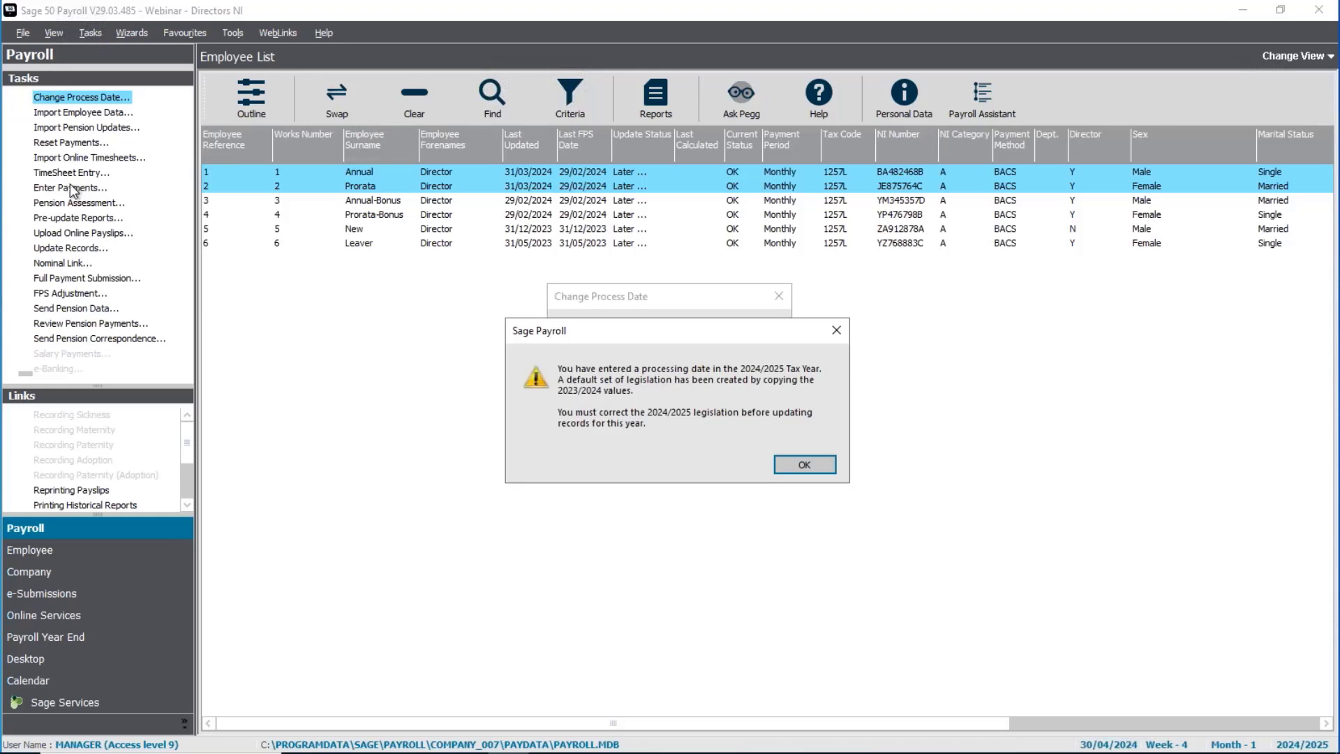
left_click(802, 464)
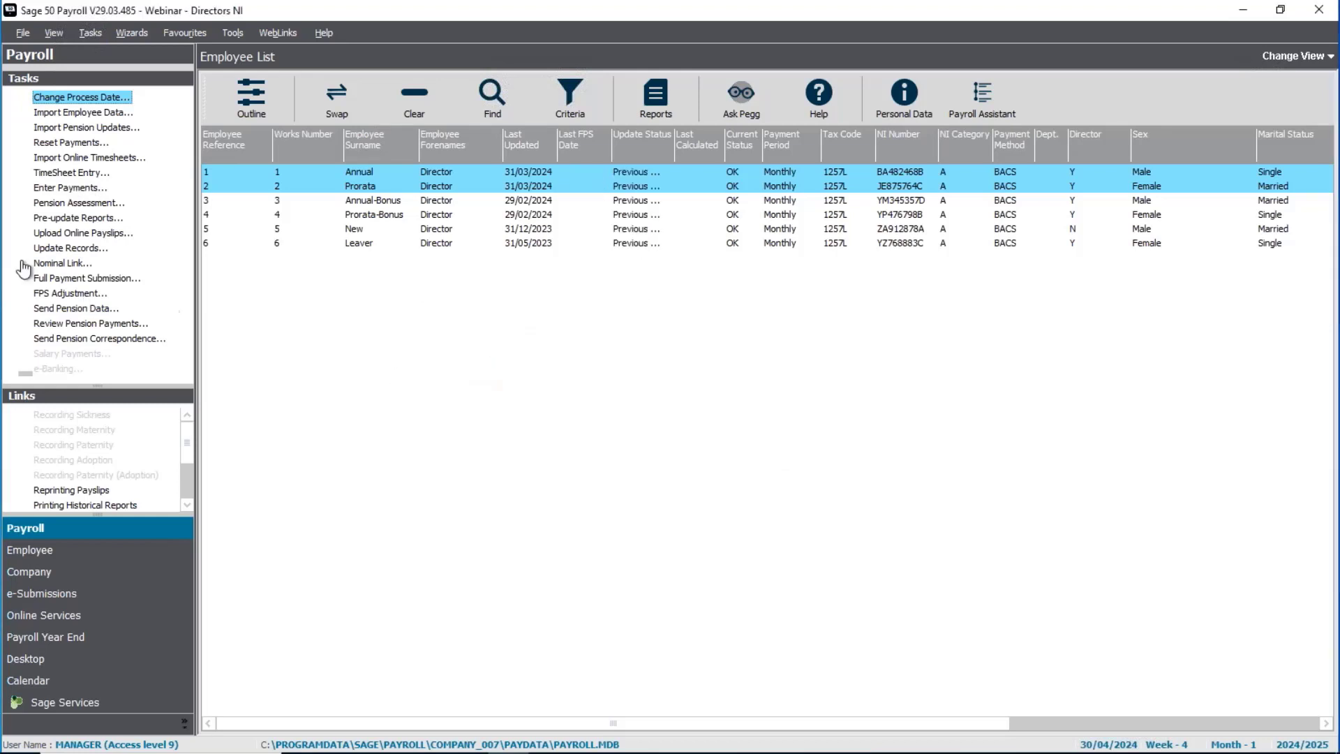
Step: Examine the Annual director's month 1 salary payment and NIC for 2024/2025, closing payment entry without saving
left_click(91, 187)
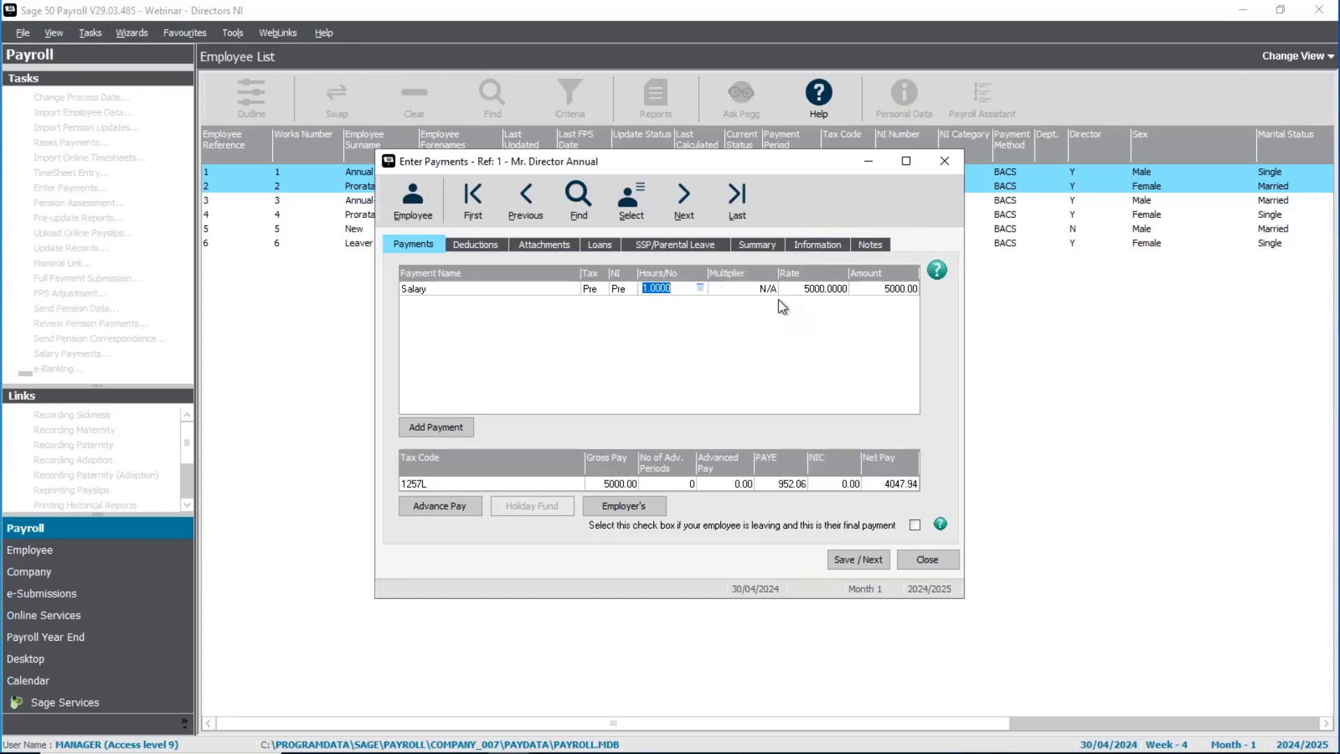
left_click(919, 559)
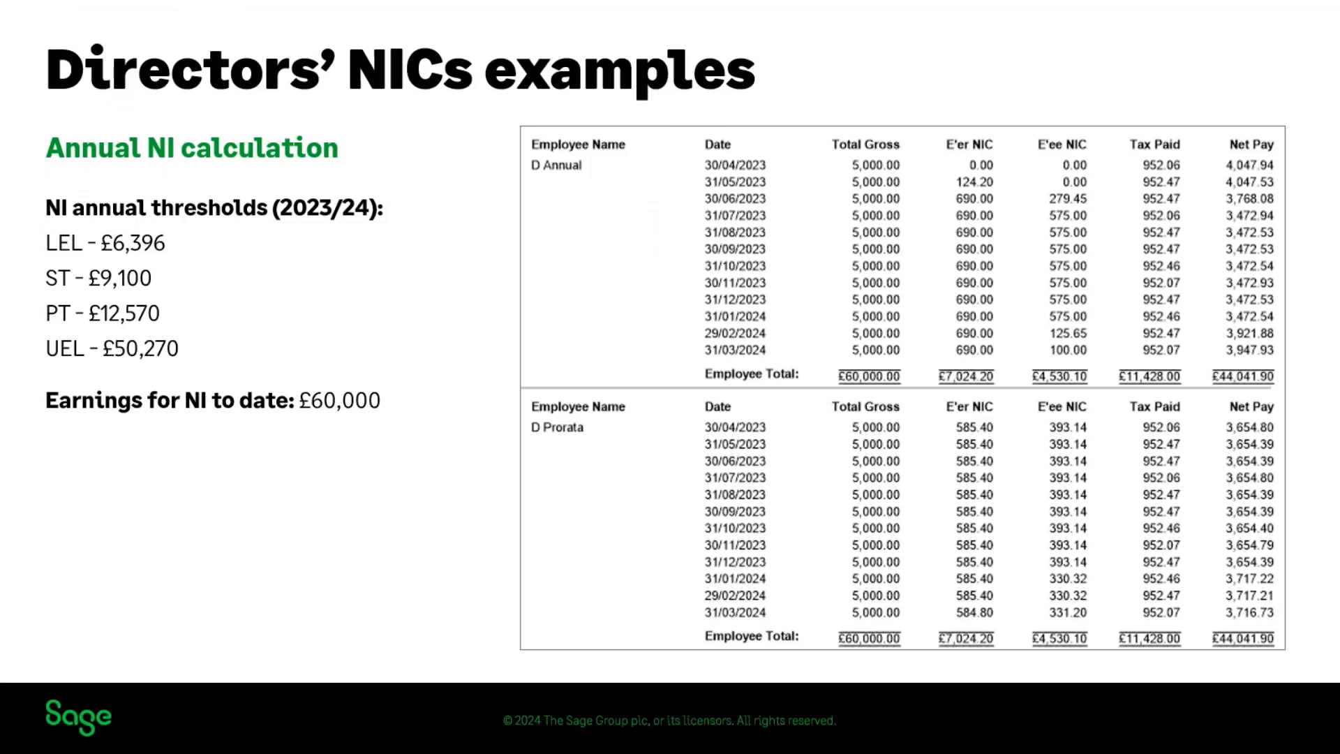
key("Right")
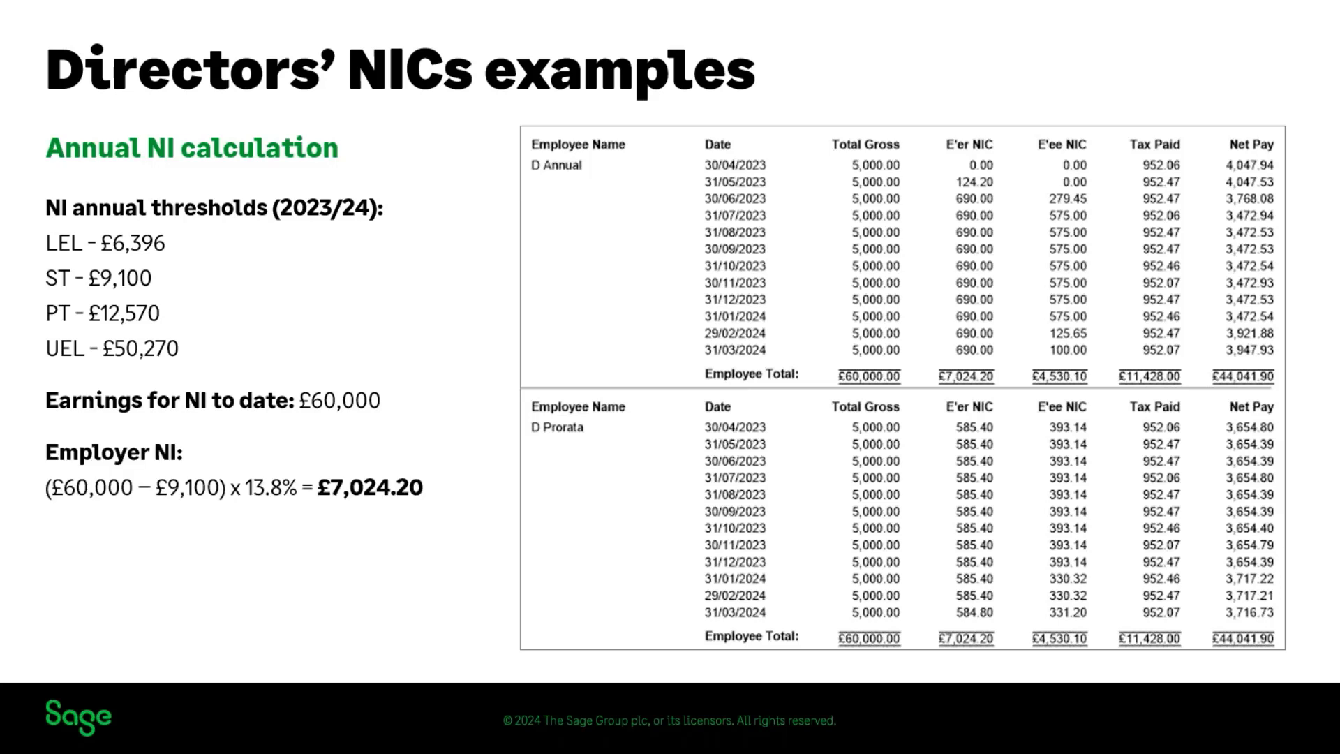